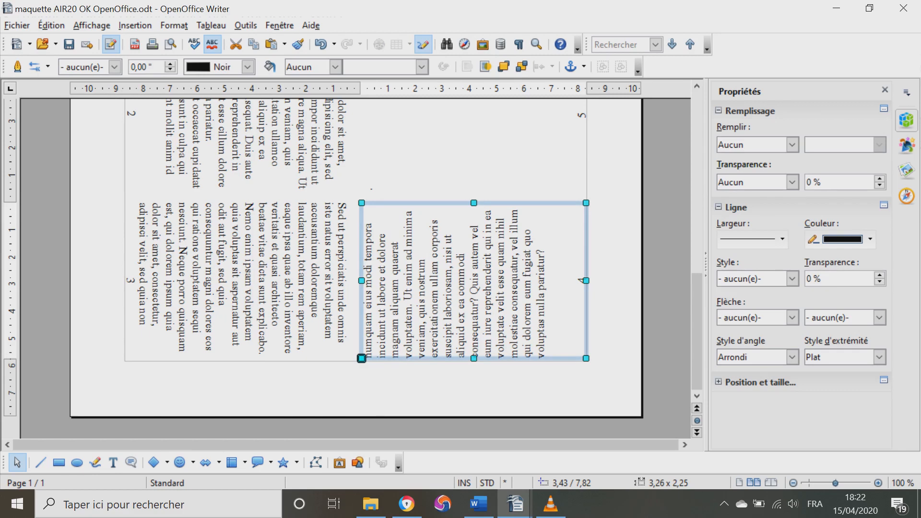
Open the page 4 text box for editing and cut all of its placeholder text
{"action": "key", "text": "Return"}
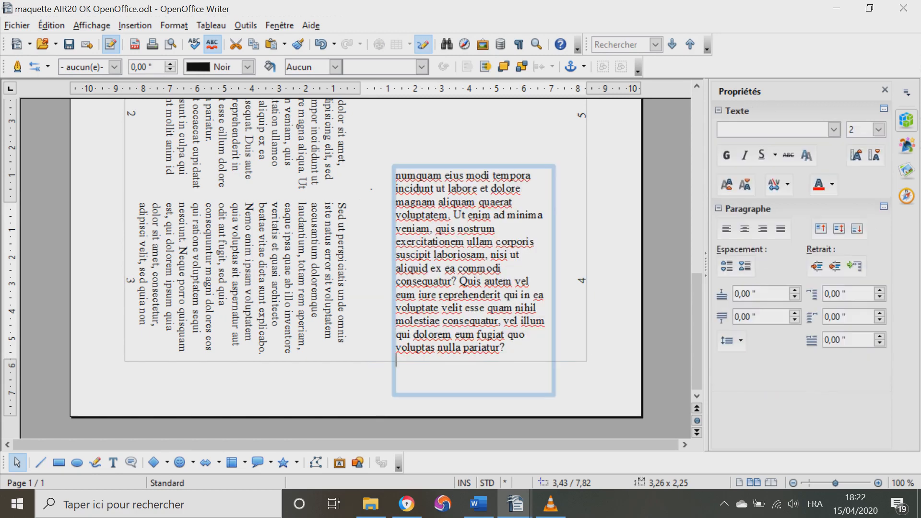
{"action": "key", "text": "shift+Up"}
{"action": "key", "text": "shift+Up"}
{"action": "key", "text": "shift+Up"}
{"action": "key", "text": "shift+Up"}
{"action": "key", "text": "shift+Up"}
{"action": "key", "text": "shift+Up"}
{"action": "key", "text": "shift+Up"}
{"action": "key", "text": "shift+Up"}
{"action": "key", "text": "shift+Up"}
{"action": "key", "text": "shift+Up"}
{"action": "key", "text": "shift+Up"}
{"action": "key", "text": "shift+Up"}
{"action": "key", "text": "shift+Up"}
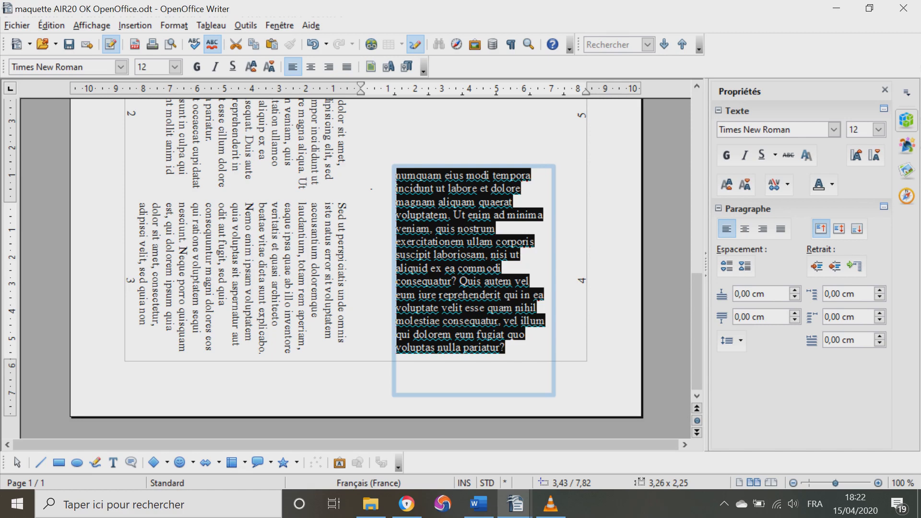
{"action": "key", "text": "ctrl+x"}
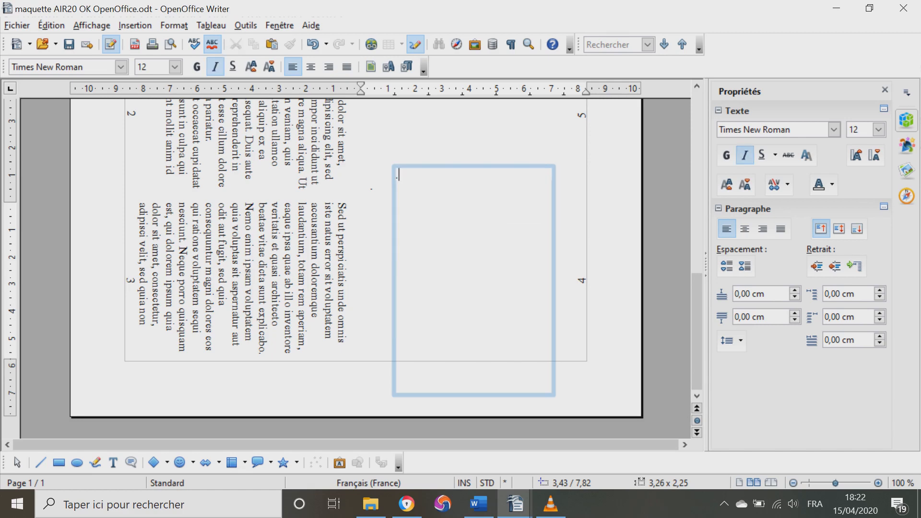
{"action": "key", "text": "Escape"}
{"action": "key", "text": "ctrl+z"}
Delete all the placeholder text beginning "Sed ut perspiciatis" from the page 3 text box
{"action": "left_click_drag", "start_coordinate": [285, 374], "coordinate": [179, 175]}
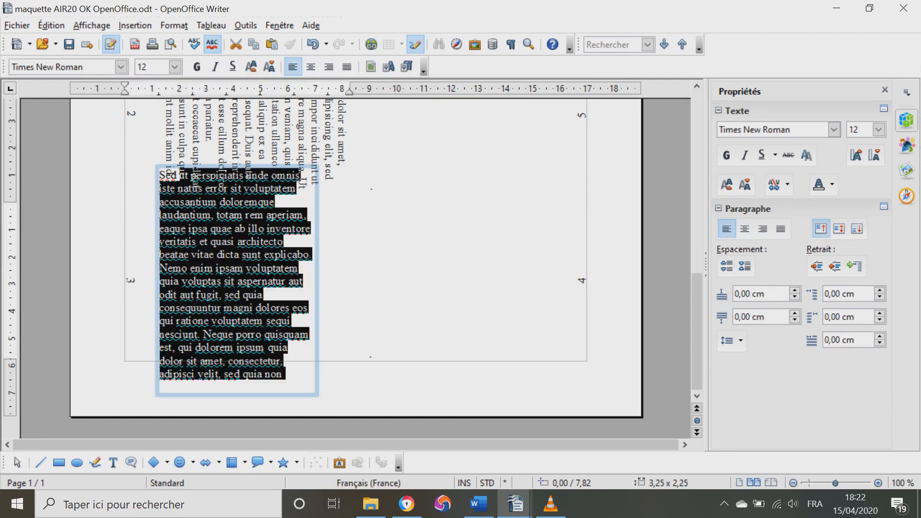
{"action": "key", "text": "BackSpace"}
{"action": "key", "text": "BackSpace"}
{"action": "key", "text": "BackSpace"}
{"action": "key", "text": "BackSpace"}
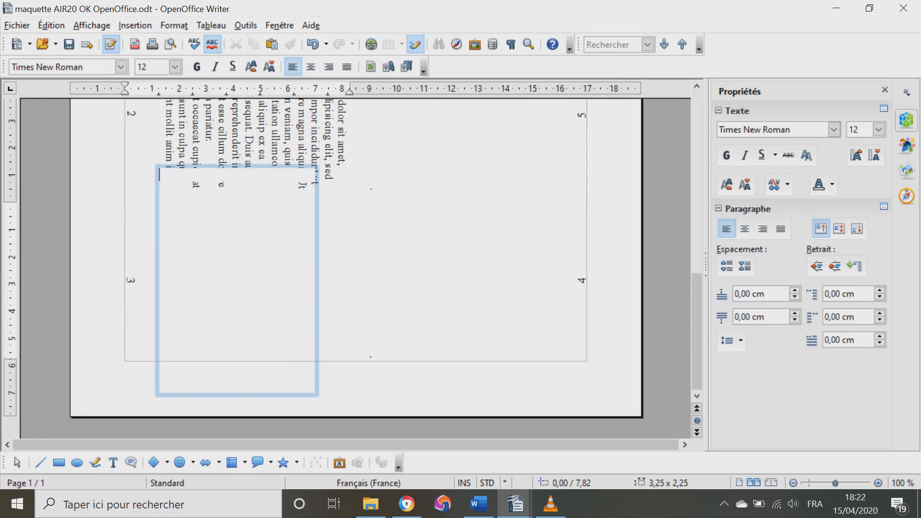
{"action": "key", "text": "Escape"}
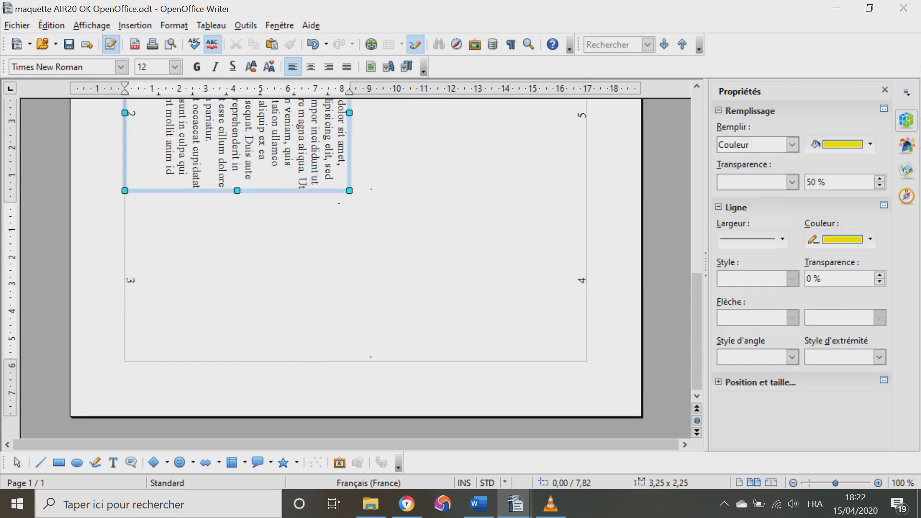
{"action": "key", "text": "ctrl+z"}
Delete all the placeholder text beginning "Lorem ipsum dolor sit amet" from the page 2 text box
{"action": "left_click", "coordinate": [216, 366]}
{"action": "left_click_drag", "start_coordinate": [215, 366], "coordinate": [160, 179]}
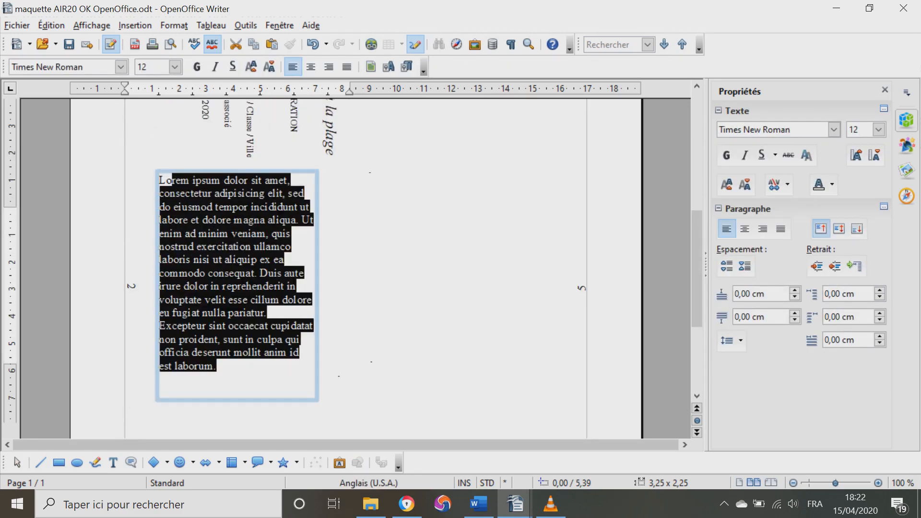
{"action": "key", "text": "BackSpace"}
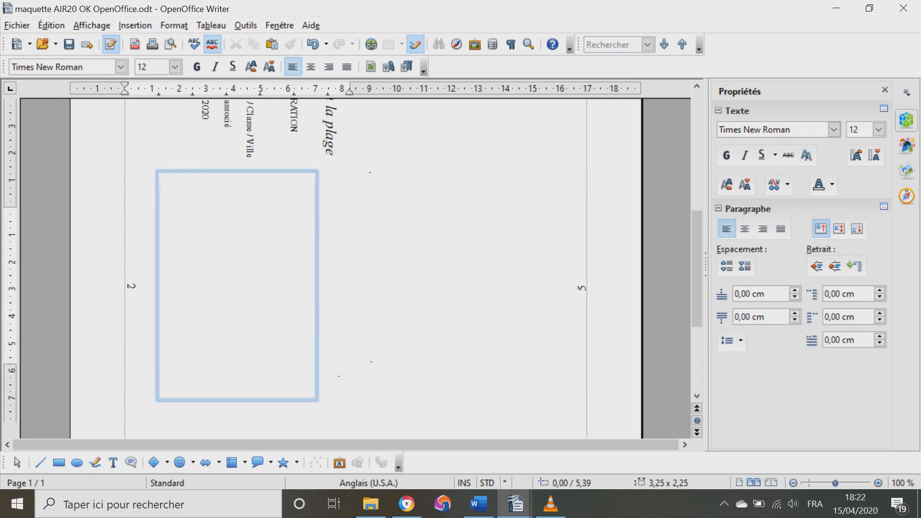
{"action": "key", "text": "Escape"}
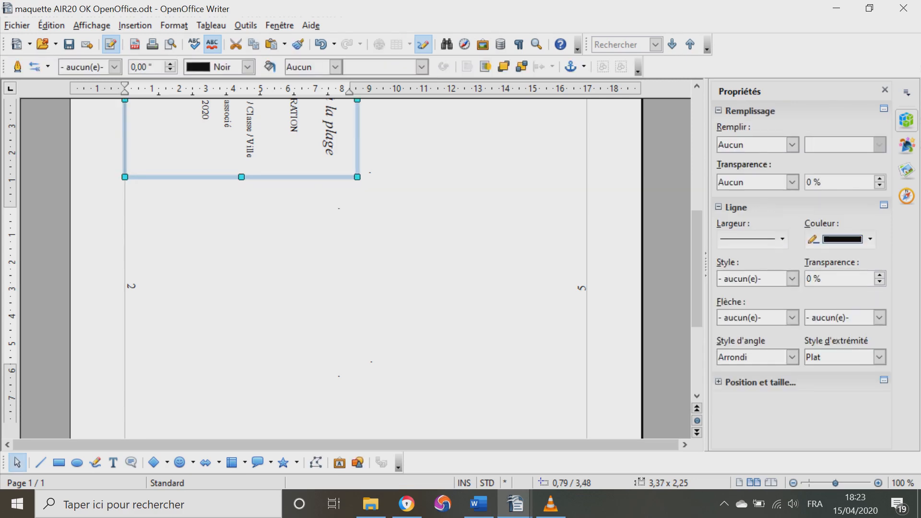
{"action": "key", "text": "ctrl+z"}
Open the cover page's text box for editing and highlight the word "Auteurs"
{"action": "scroll", "coordinate": [335, 268], "scroll_direction": "up", "scroll_amount": 1}
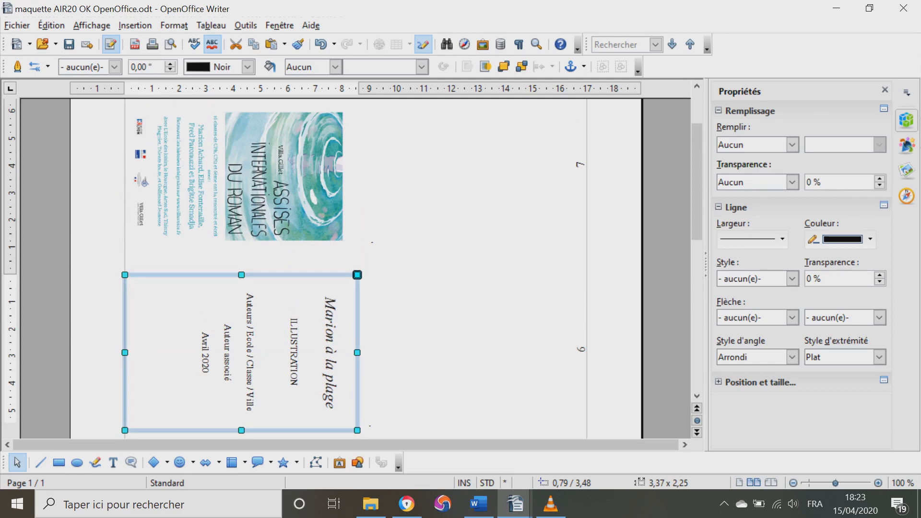
{"action": "key", "text": "F2"}
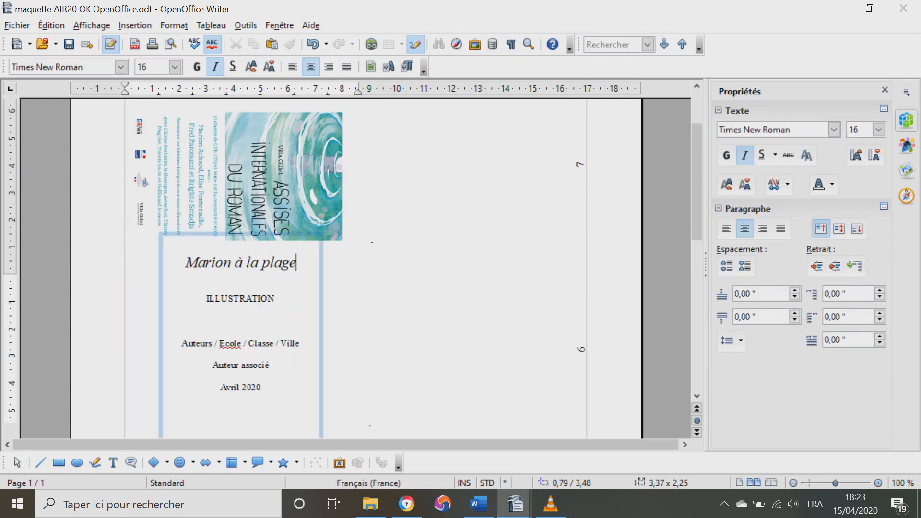
{"action": "left_click", "coordinate": [274, 298]}
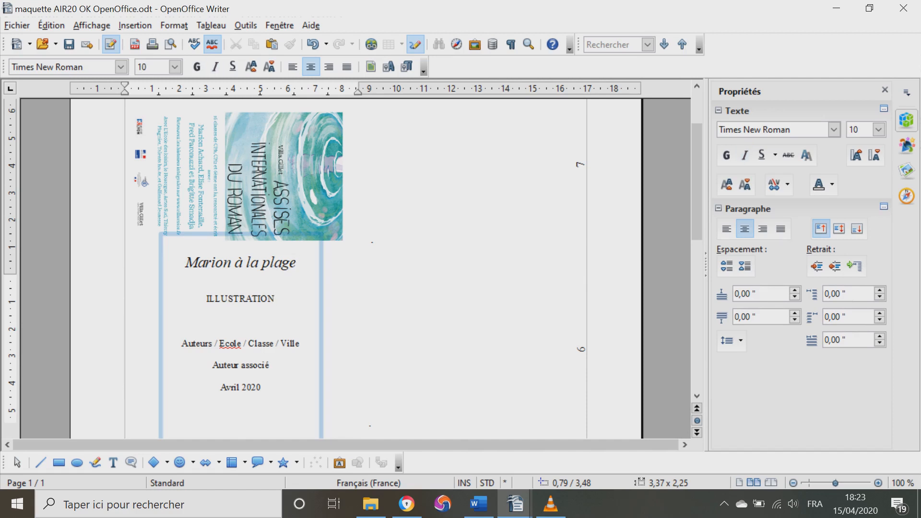
{"action": "key", "text": "shift+Left"}
{"action": "key", "text": "shift+Left"}
{"action": "key", "text": "shift+Left"}
{"action": "key", "text": "shift+Left"}
{"action": "key", "text": "shift+Left"}
{"action": "key", "text": "shift+Left"}
{"action": "key", "text": "shift+Left"}
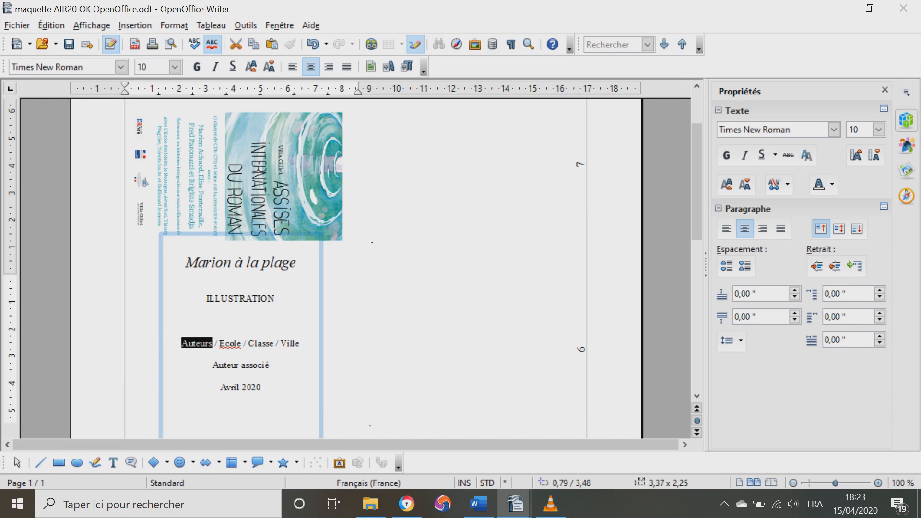
Highlight the school placeholder "Ecole" in the cover page's authors line
{"action": "key", "text": "ctrl+Right"}
{"action": "key", "text": "ctrl+Right"}
{"action": "key", "text": "ctrl+Right"}
{"action": "key", "text": "shift+Left"}
{"action": "key", "text": "shift+Left"}
{"action": "key", "text": "shift+Left"}
{"action": "key", "text": "shift+Left"}
{"action": "key", "text": "shift+Left"}
{"action": "key", "text": "shift+Left"}
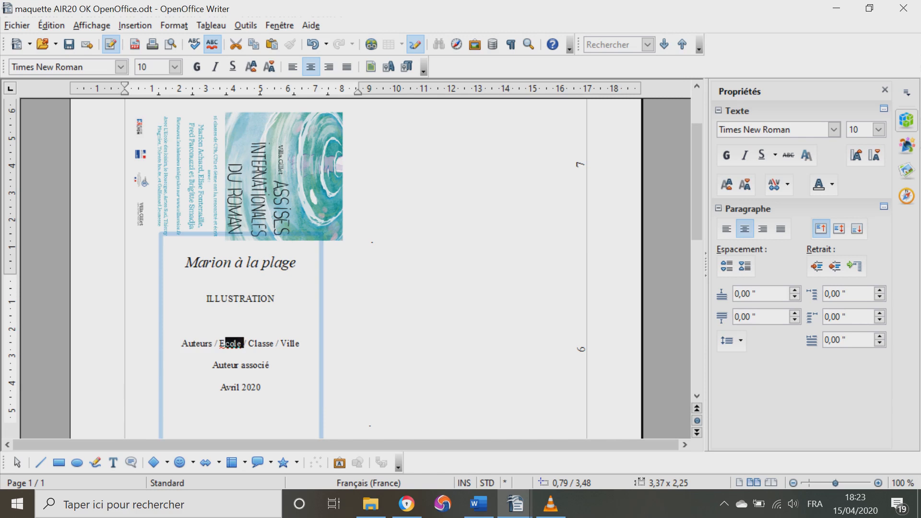
Highlight the class placeholder "Classe" in the cover page's authors line
{"action": "key", "text": "ctrl+Right"}
{"action": "key", "text": "ctrl+Right"}
{"action": "key", "text": "ctrl+Right"}
{"action": "key", "text": "shift+Left"}
{"action": "key", "text": "shift+Left"}
{"action": "key", "text": "shift+Left"}
{"action": "key", "text": "shift+Left"}
{"action": "key", "text": "shift+Left"}
{"action": "key", "text": "shift+Left"}
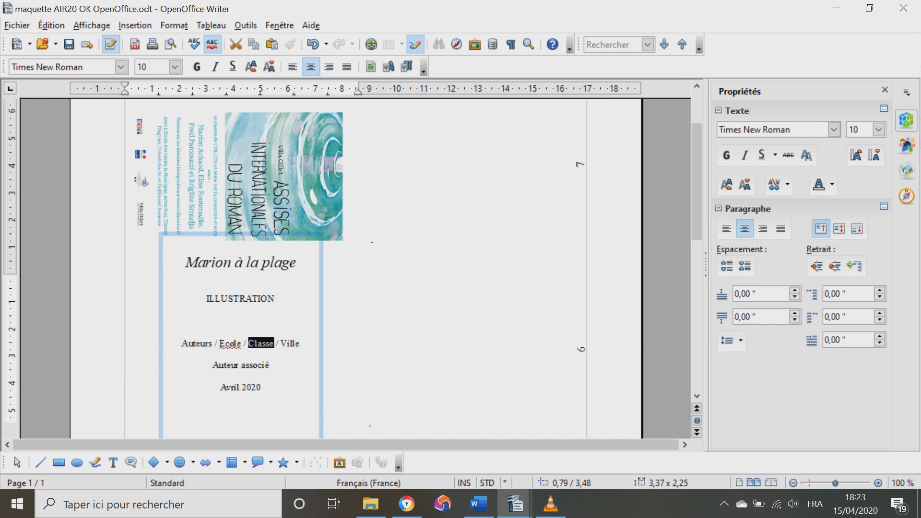
Highlight the city placeholder "Ville" at the end of the cover page's authors line
{"action": "key", "text": "ctrl+Right"}
{"action": "key", "text": "ctrl+Right"}
{"action": "key", "text": "ctrl+Right"}
{"action": "key", "text": "shift+Left"}
{"action": "key", "text": "shift+Left"}
{"action": "key", "text": "shift+Left"}
{"action": "key", "text": "shift+Left"}
{"action": "key", "text": "shift+Left"}
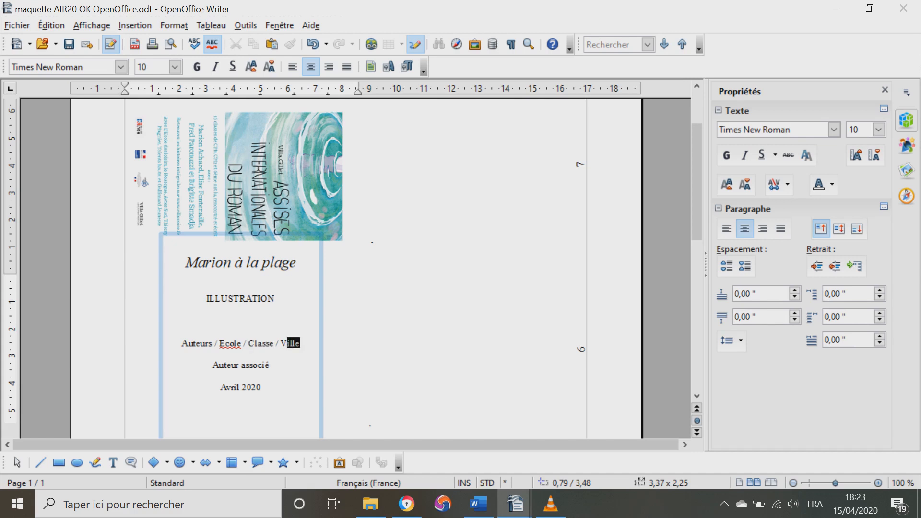
Highlight the "Auteur associé" line in the cover page's text box
{"action": "scroll", "coordinate": [355, 269], "scroll_direction": "down", "scroll_amount": 1}
{"action": "key", "text": "ctrl+Right"}
{"action": "key", "text": "ctrl+Right"}
{"action": "key", "text": "ctrl+Right"}
{"action": "key", "text": "shift+Left"}
{"action": "key", "text": "shift+Left"}
{"action": "key", "text": "shift+Left"}
{"action": "key", "text": "shift+Left"}
{"action": "key", "text": "shift+Left"}
{"action": "key", "text": "shift+Left"}
{"action": "key", "text": "shift+Left"}
{"action": "key", "text": "shift+Left"}
{"action": "key", "text": "shift+Left"}
{"action": "key", "text": "shift+Left"}
{"action": "key", "text": "shift+Left"}
{"action": "key", "text": "shift+Left"}
{"action": "key", "text": "shift+Left"}
{"action": "key", "text": "shift+Left"}
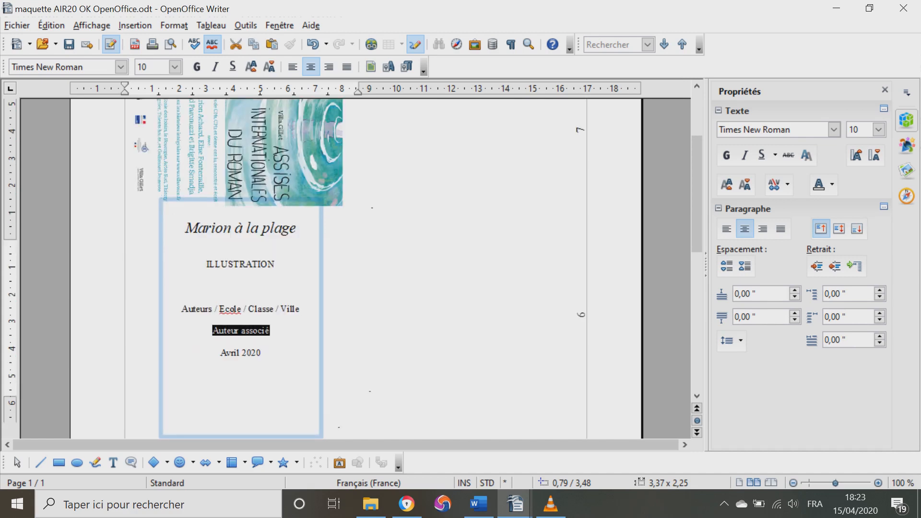
Highlight the date line "Avril 2020" on the cover page and leave the text box's editing mode
{"action": "key", "text": "Down"}
{"action": "key", "text": "End"}
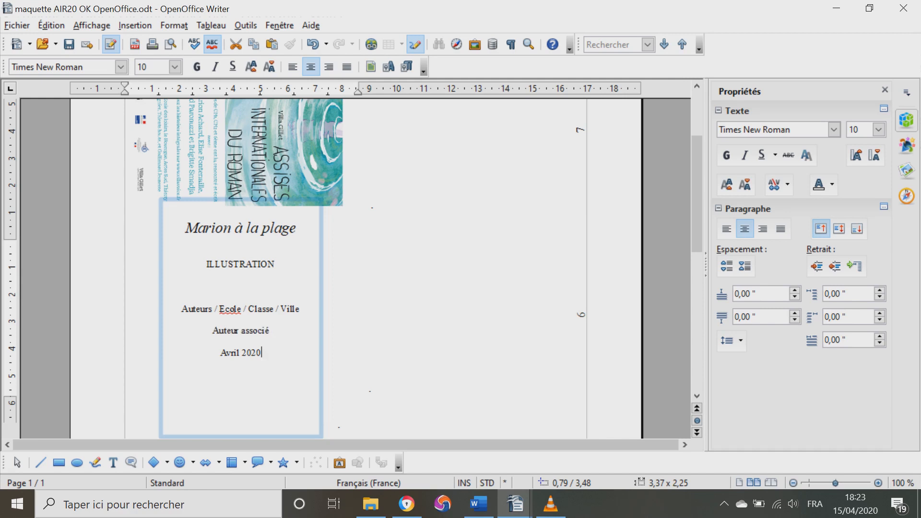
{"action": "key", "text": "shift+Left"}
{"action": "key", "text": "shift+Left"}
{"action": "key", "text": "shift+Left"}
{"action": "key", "text": "shift+Left"}
{"action": "key", "text": "shift+Left"}
{"action": "key", "text": "shift+Left"}
{"action": "key", "text": "shift+Left"}
{"action": "key", "text": "shift+Left"}
{"action": "key", "text": "shift+Left"}
{"action": "key", "text": "shift+Left"}
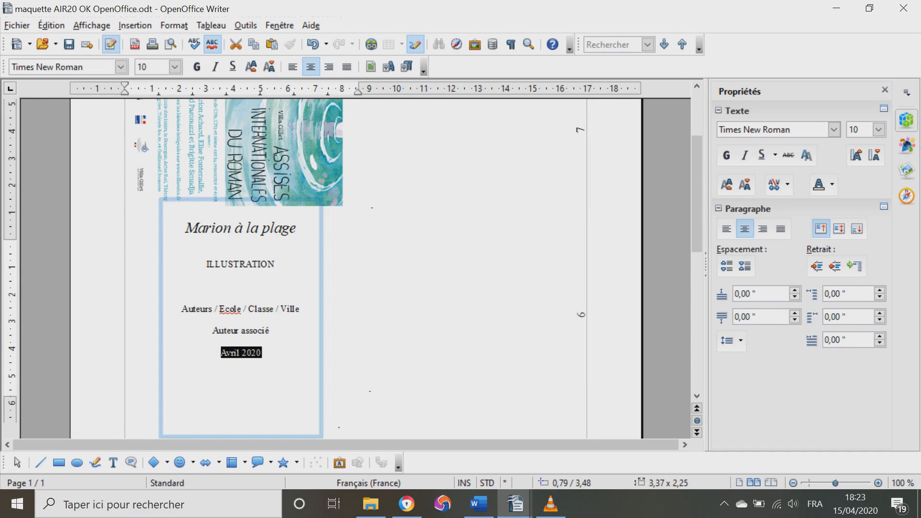
{"action": "key", "text": "Escape"}
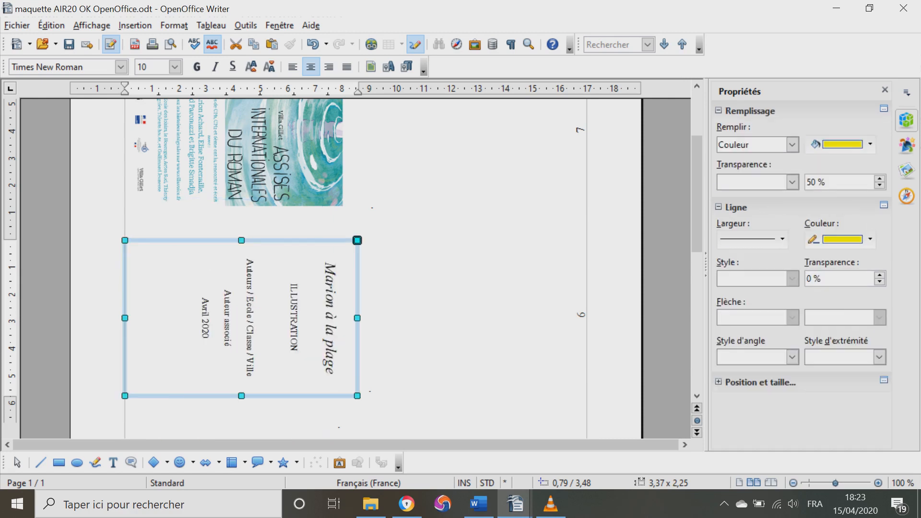
Try entering random filler text directly in the empty page 2 text box, and erase it again
{"action": "scroll", "coordinate": [354, 269], "scroll_direction": "down", "scroll_amount": 5}
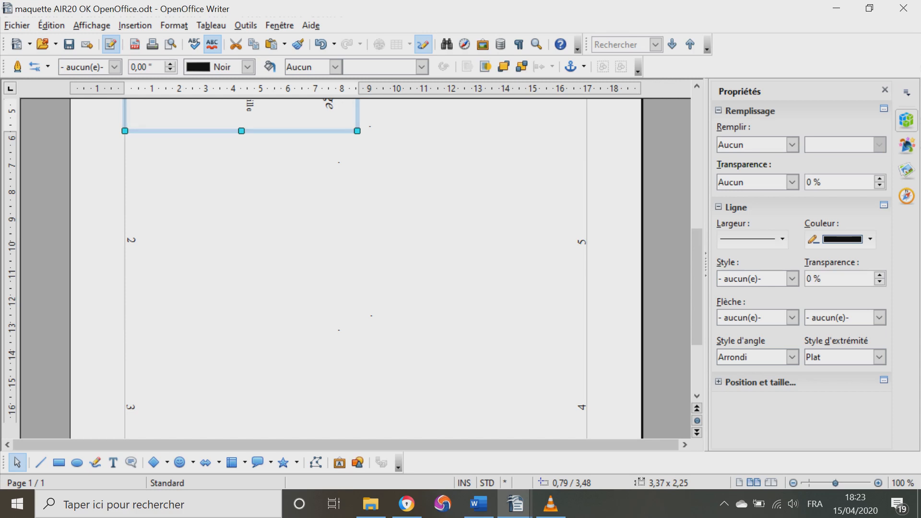
{"action": "left_click", "coordinate": [162, 133]}
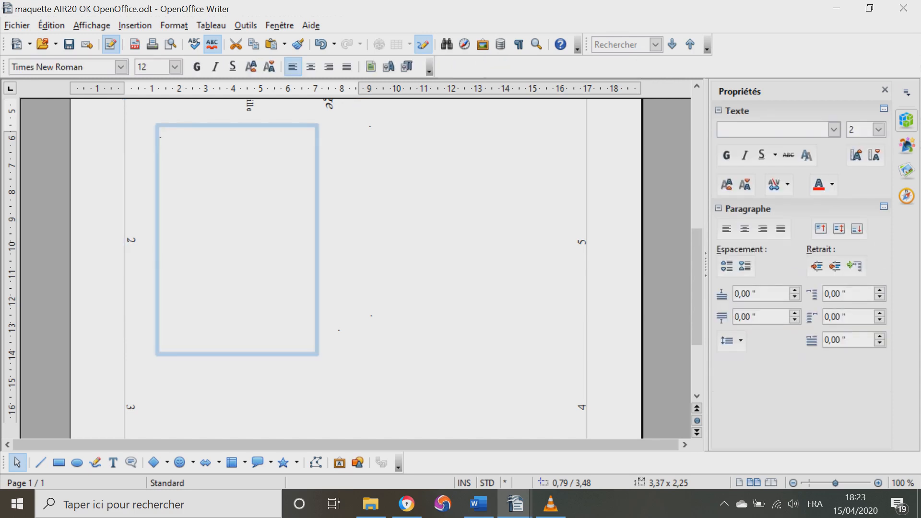
{"action": "type", "text": "lirghlesfighsldfighldfk"}
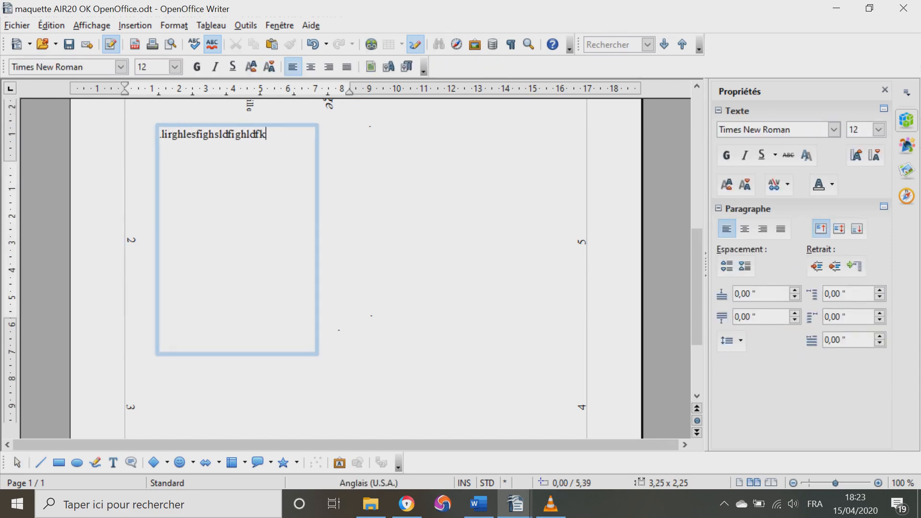
{"action": "type", "text": " skdvhvndfhg"}
{"action": "key", "text": "BackSpace"}
{"action": "key", "text": "BackSpace"}
{"action": "key", "text": "BackSpace"}
{"action": "key", "text": "BackSpace"}
{"action": "key", "text": "BackSpace"}
{"action": "key", "text": "BackSpace"}
{"action": "key", "text": "BackSpace"}
{"action": "key", "text": "BackSpace"}
{"action": "key", "text": "BackSpace"}
{"action": "key", "text": "BackSpace"}
{"action": "key", "text": "BackSpace"}
{"action": "key", "text": "BackSpace"}
{"action": "key", "text": "BackSpace"}
{"action": "key", "text": "BackSpace"}
{"action": "key", "text": "BackSpace"}
{"action": "key", "text": "BackSpace"}
{"action": "key", "text": "BackSpace"}
{"action": "key", "text": "BackSpace"}
{"action": "key", "text": "BackSpace"}
{"action": "key", "text": "BackSpace"}
{"action": "key", "text": "BackSpace"}
{"action": "key", "text": "BackSpace"}
{"action": "key", "text": "BackSpace"}
{"action": "key", "text": "BackSpace"}
{"action": "key", "text": "BackSpace"}
{"action": "key", "text": "BackSpace"}
{"action": "key", "text": "BackSpace"}
{"action": "key", "text": "BackSpace"}
{"action": "key", "text": "BackSpace"}
{"action": "key", "text": "BackSpace"}
{"action": "key", "text": "BackSpace"}
{"action": "key", "text": "BackSpace"}
{"action": "key", "text": "BackSpace"}
{"action": "key", "text": "BackSpace"}
{"action": "key", "text": "BackSpace"}
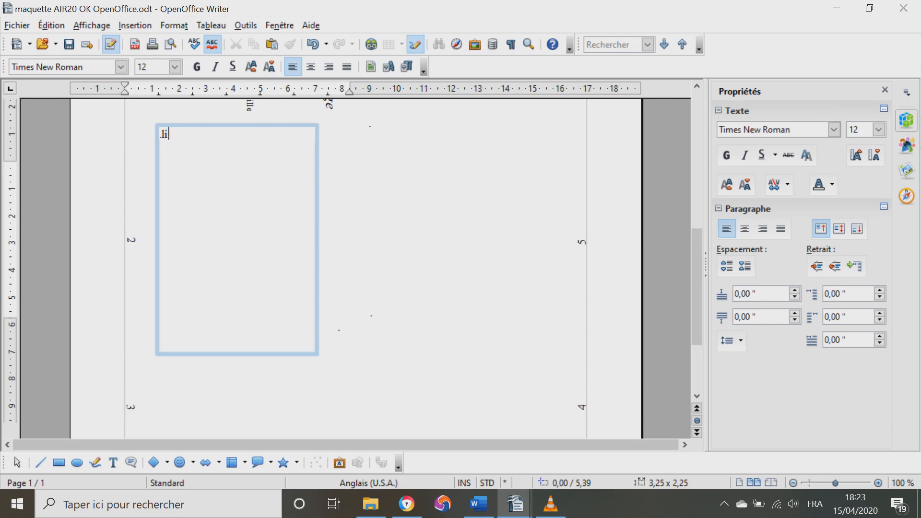
{"action": "key", "text": "Escape"}
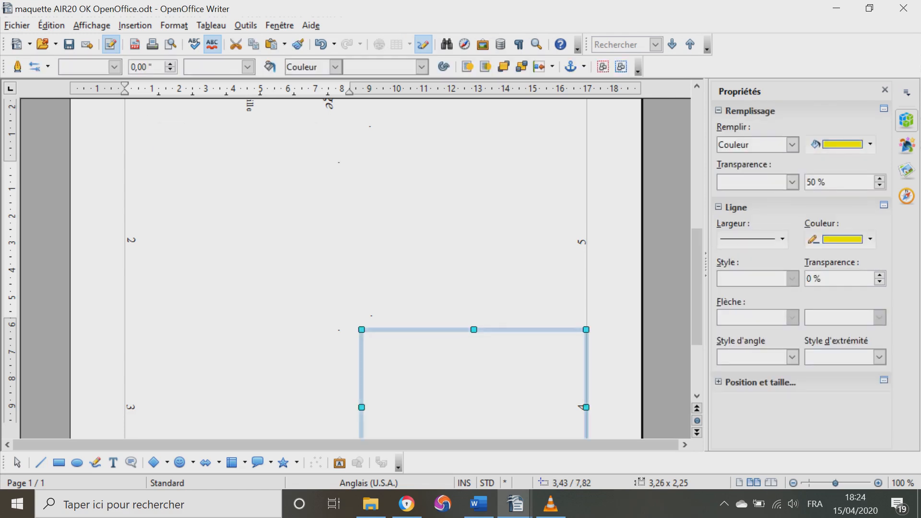
Switch to the Word document and copy its first paragraph, beginning "Lorem ipsum dolor sit amet"
{"action": "key", "text": "alt+Tab"}
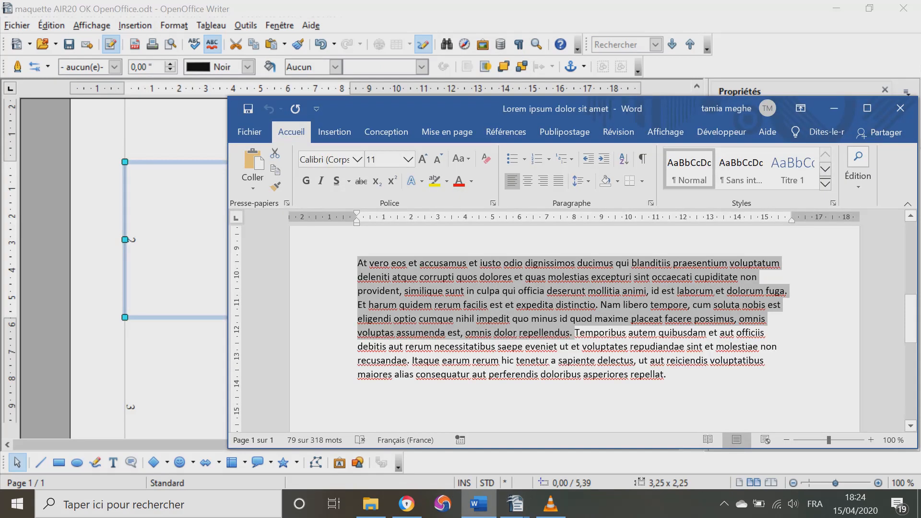
{"action": "left_click", "coordinate": [546, 346]}
{"action": "scroll", "coordinate": [547, 346], "scroll_direction": "up", "scroll_amount": 6}
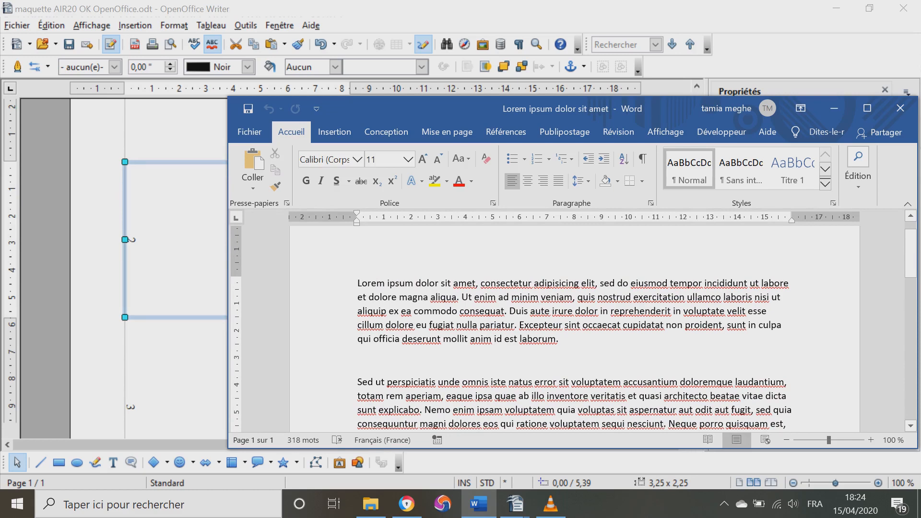
{"action": "left_click_drag", "start_coordinate": [357, 282], "coordinate": [561, 345]}
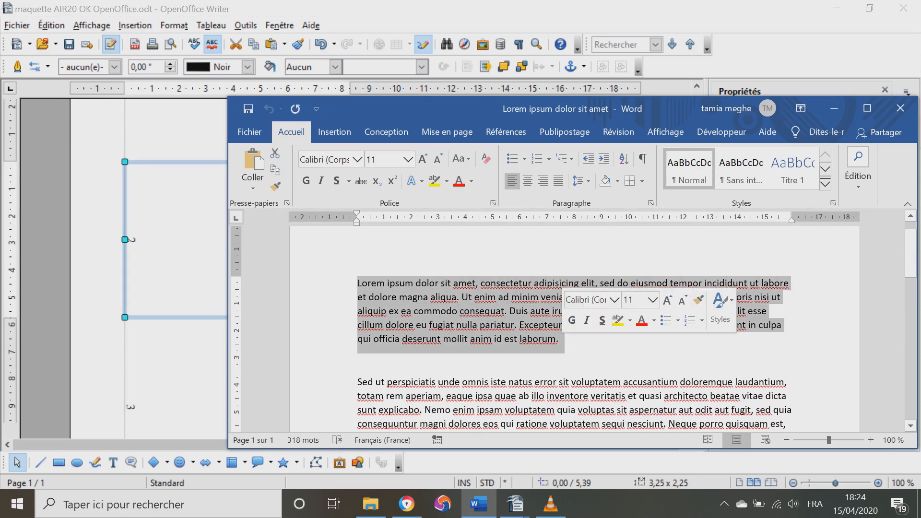
{"action": "key", "text": "ctrl+c"}
Switch back to OpenOffice Writer and paste the copied paragraph into the page 2 text box
{"action": "key", "text": "alt+Tab"}
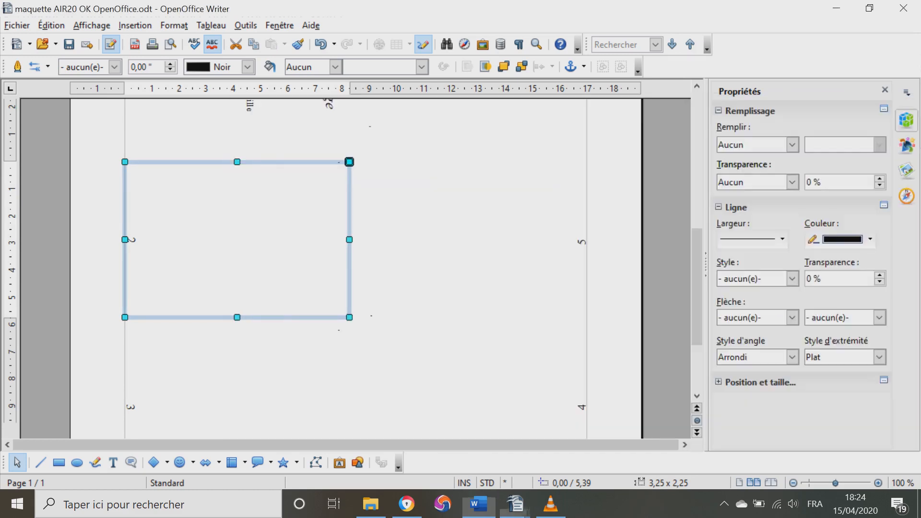
{"action": "key", "text": "Return"}
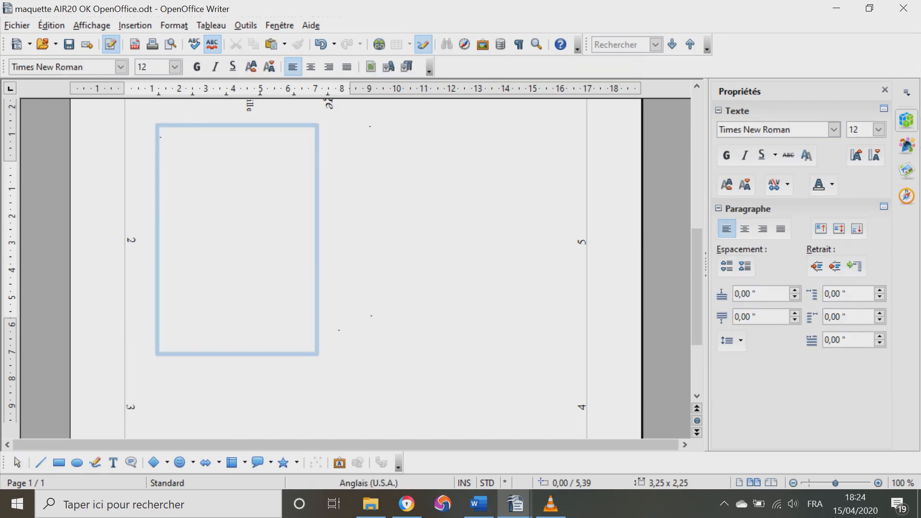
{"action": "key", "text": "ctrl+v"}
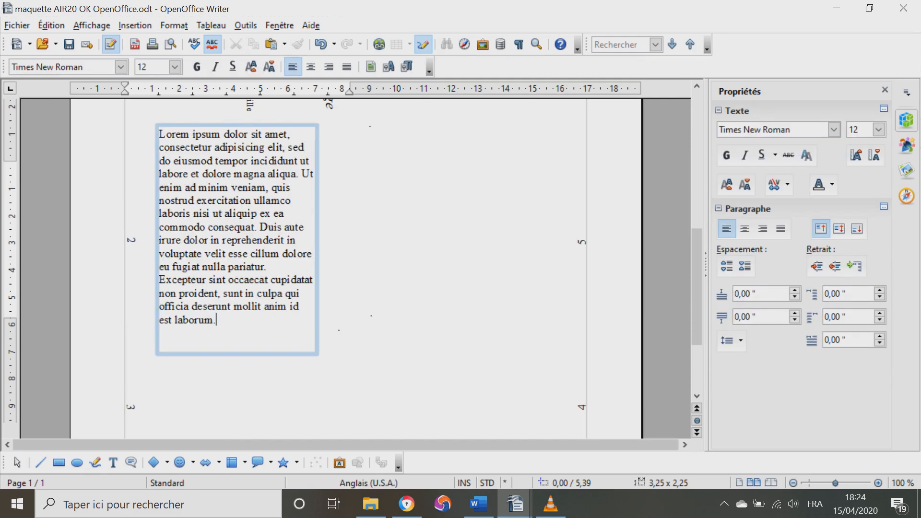
{"action": "key", "text": "Escape"}
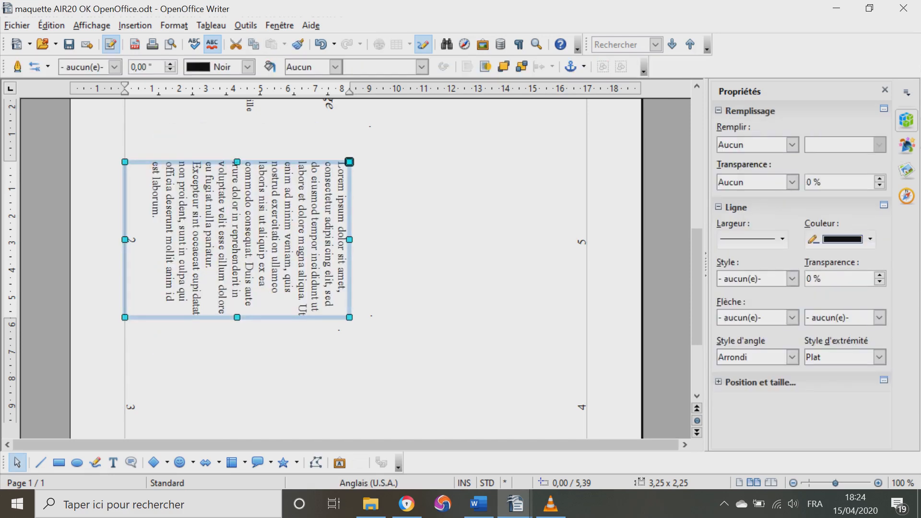
Switch to the Word document and copy the second paragraph from "Sed ut perspiciatis" through "magnam aliquam quaerat voluptatem."
{"action": "key", "text": "alt+Tab"}
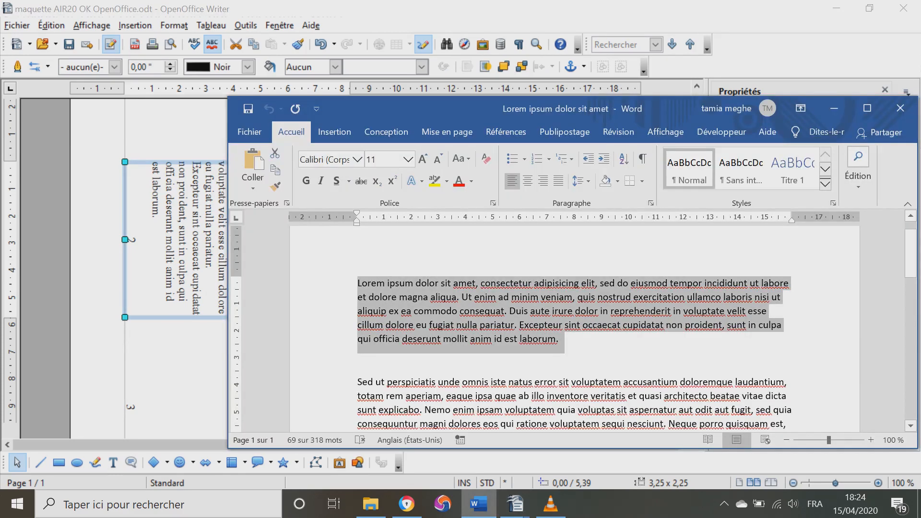
{"action": "scroll", "coordinate": [573, 326], "scroll_direction": "down", "scroll_amount": 2}
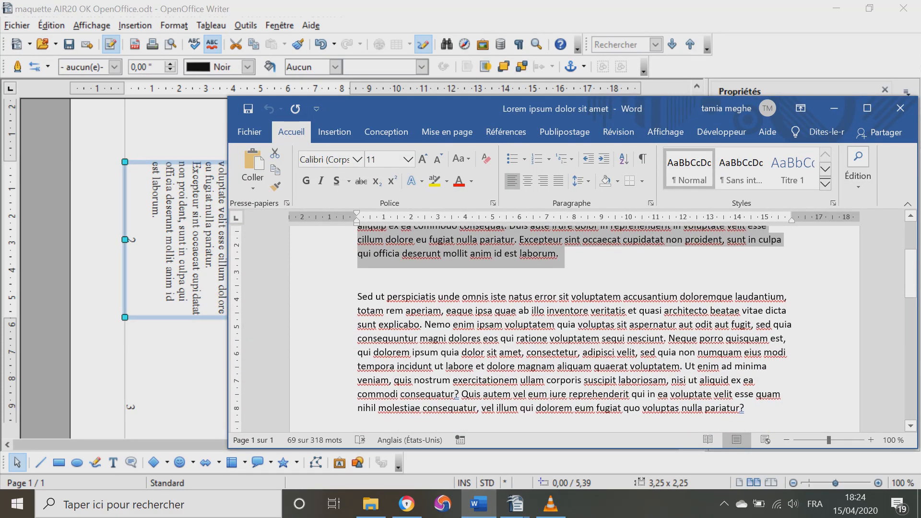
{"action": "left_click_drag", "start_coordinate": [358, 297], "coordinate": [683, 367]}
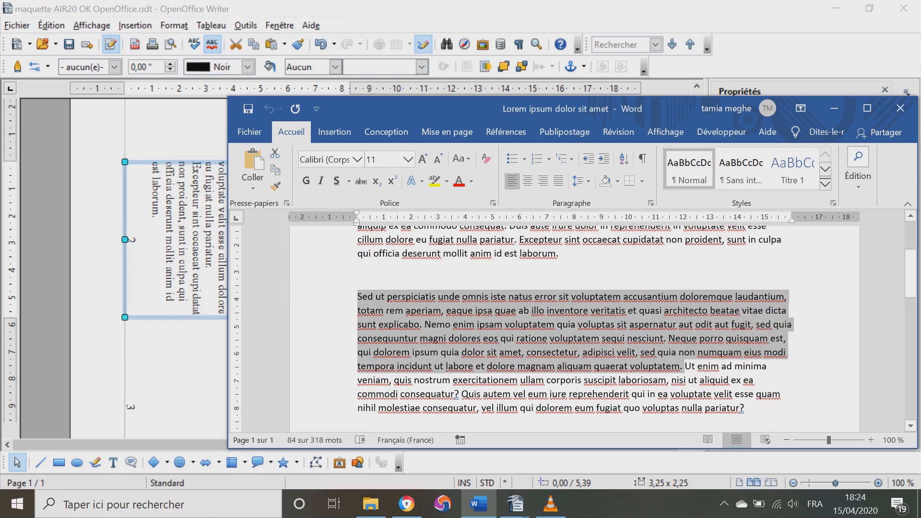
Switch back to OpenOffice Writer and paste the copied "Sed ut perspiciatis" passage into the page 3 text box
{"action": "key", "text": "alt+Tab"}
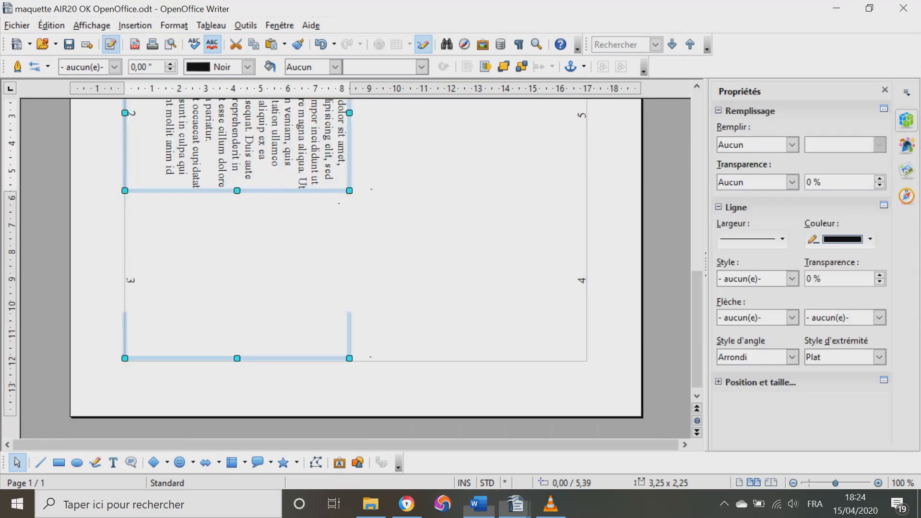
{"action": "left_click", "coordinate": [162, 176]}
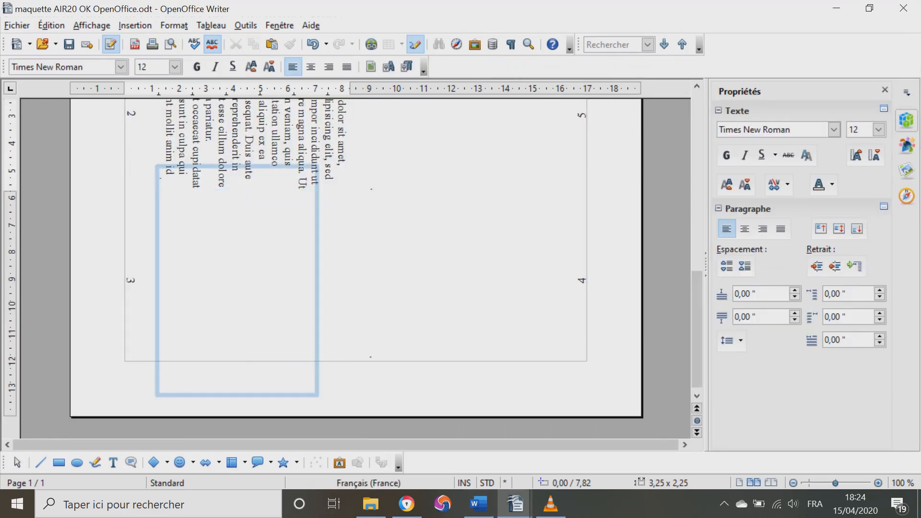
{"action": "key", "text": "ctrl+v"}
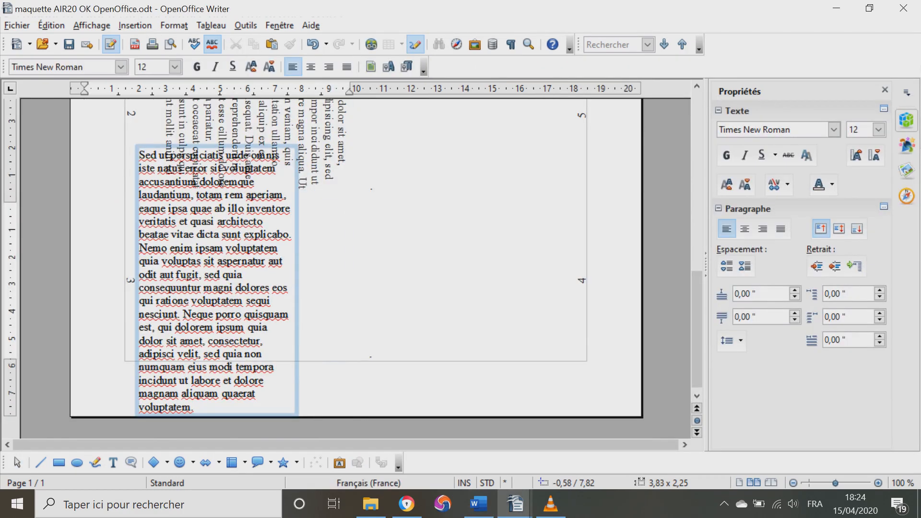
{"action": "key", "text": "Escape"}
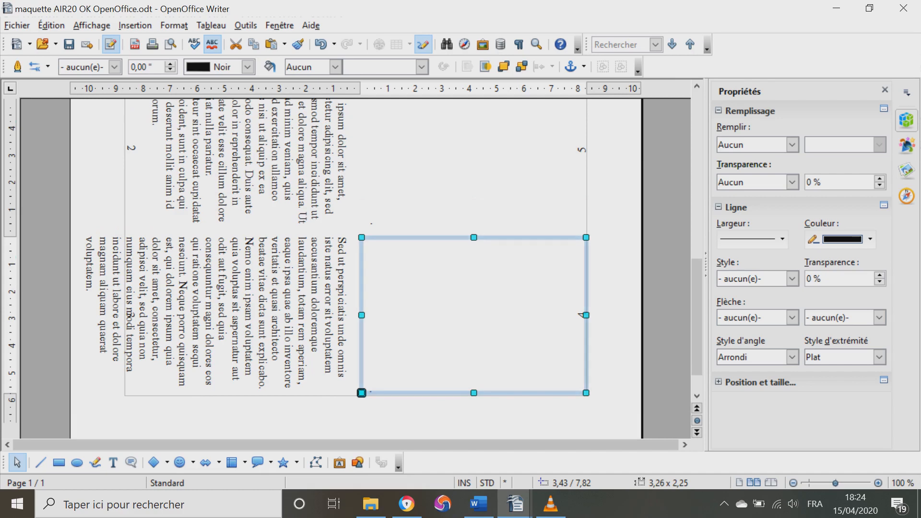
{"action": "key", "text": "Return"}
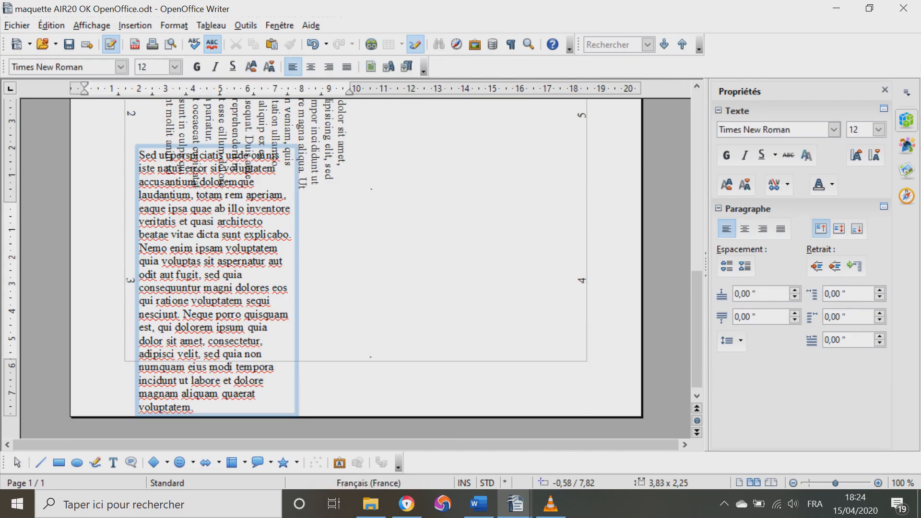
Delete the overflowing end of the page 3 text, from "numquam eius modi tempora" through "voluptatem.", and leave the text box
{"action": "left_click_drag", "start_coordinate": [192, 407], "coordinate": [139, 380]}
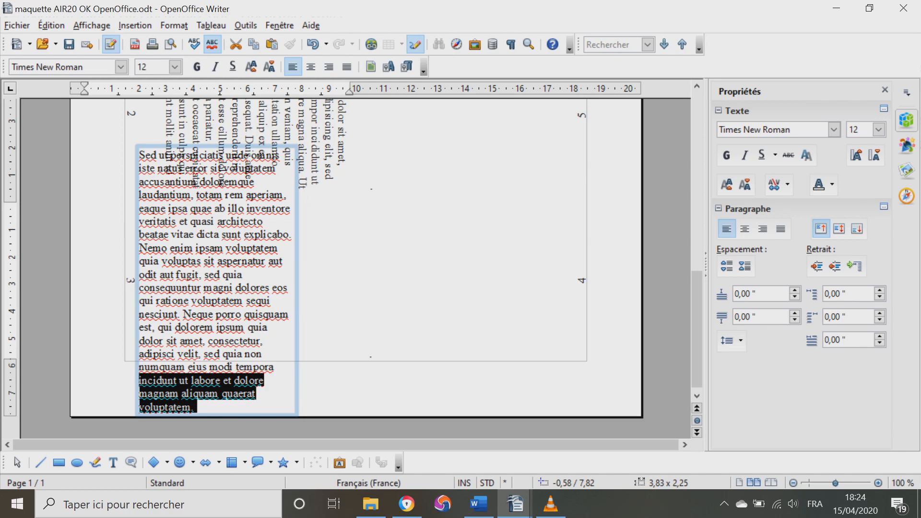
{"action": "key", "text": "Delete"}
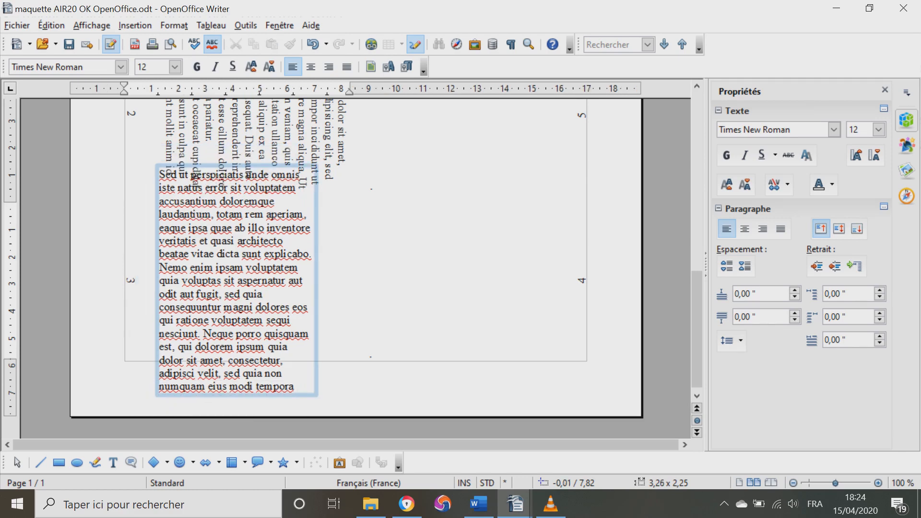
{"action": "key", "text": "Escape"}
{"action": "key", "text": "Return"}
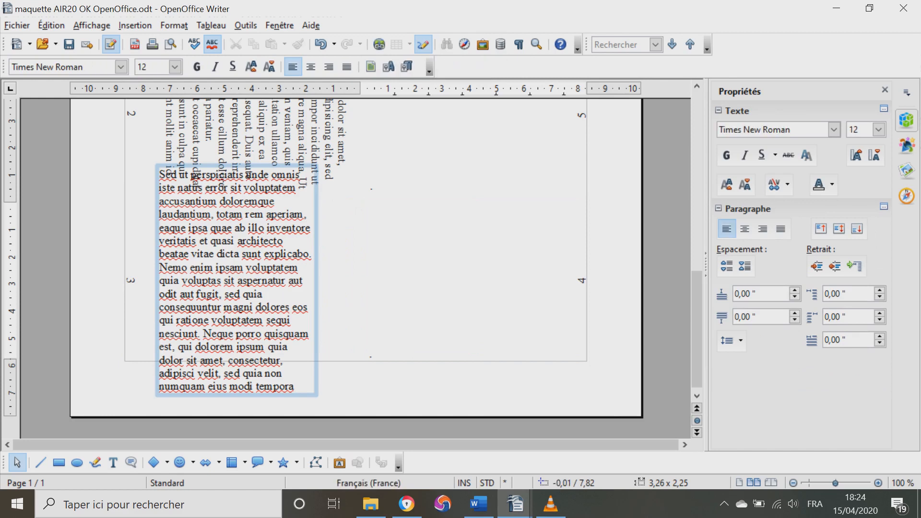
{"action": "key", "text": "shift+Home"}
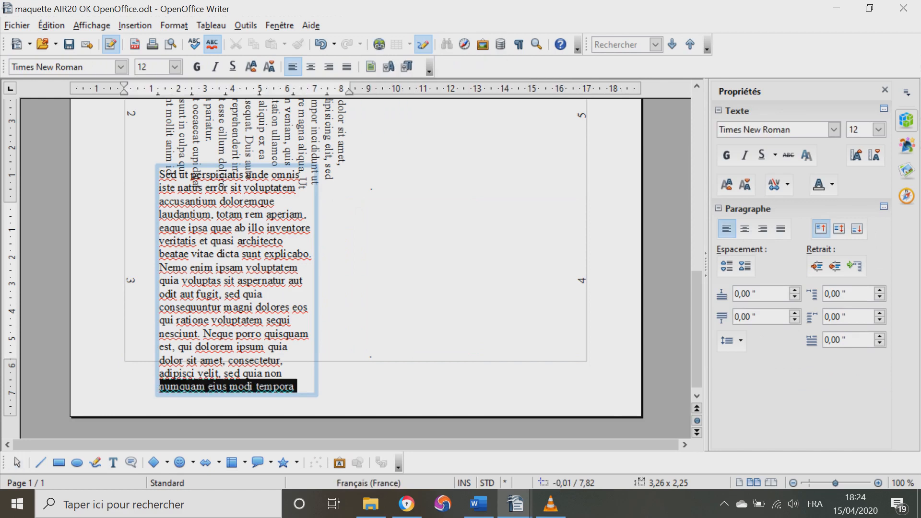
{"action": "key", "text": "Delete"}
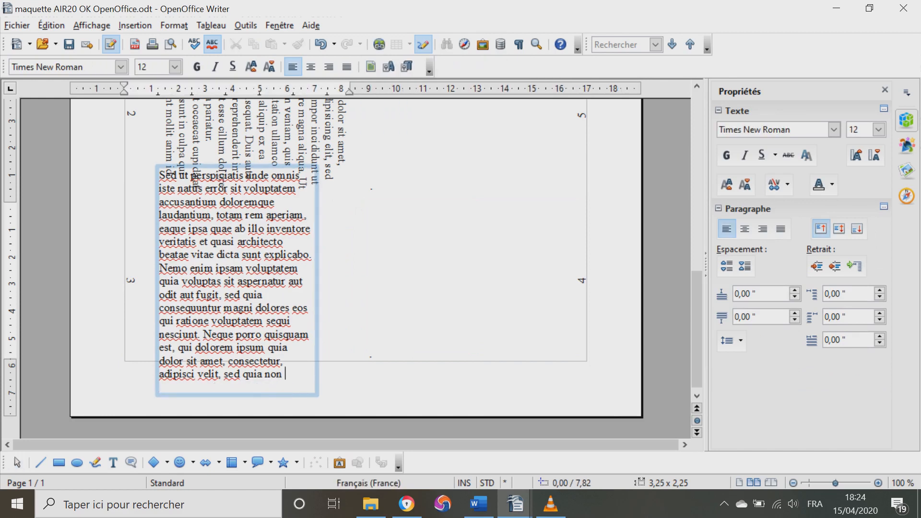
{"action": "key", "text": "Escape"}
{"action": "key", "text": "Escape"}
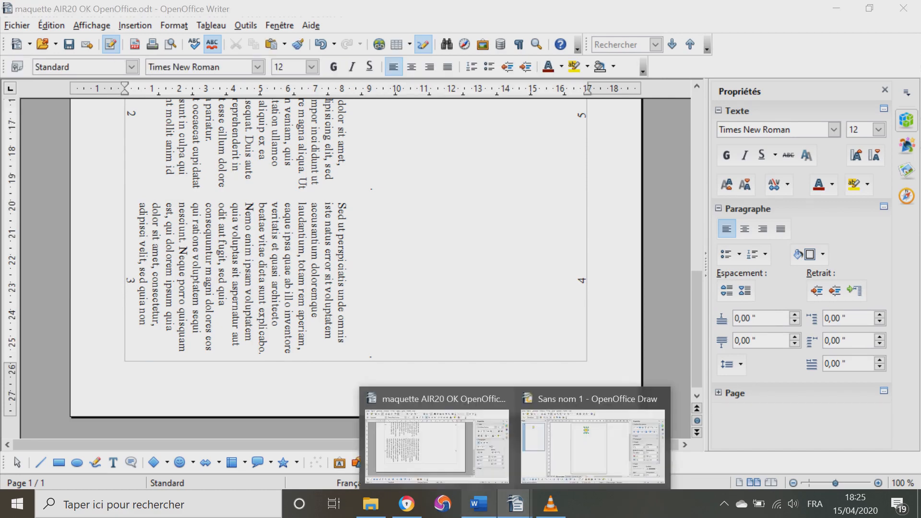
Switch to Word and copy the second paragraph's remaining text, from "non numquam eius modi" through "voluptas nulla pariatur?"
{"action": "left_click", "coordinate": [478, 504]}
{"action": "scroll", "coordinate": [672, 335], "scroll_direction": "down", "scroll_amount": 1}
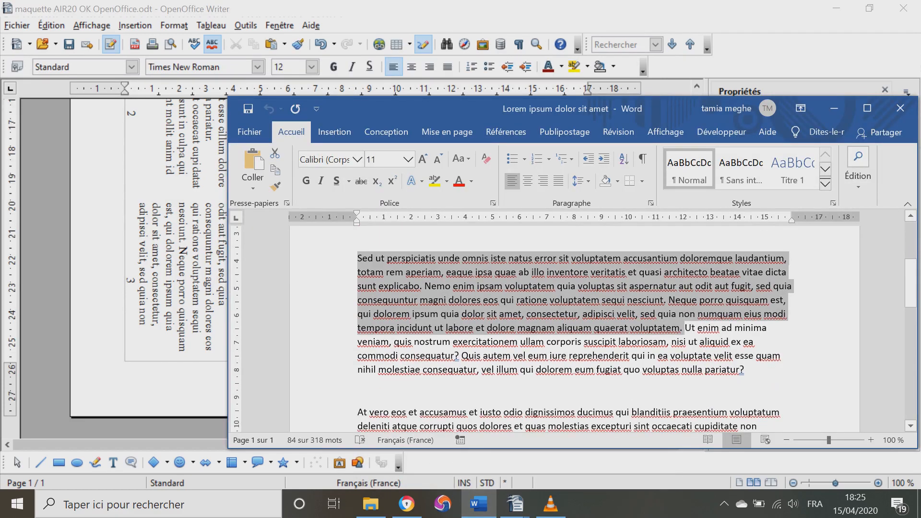
{"action": "left_click", "coordinate": [674, 314]}
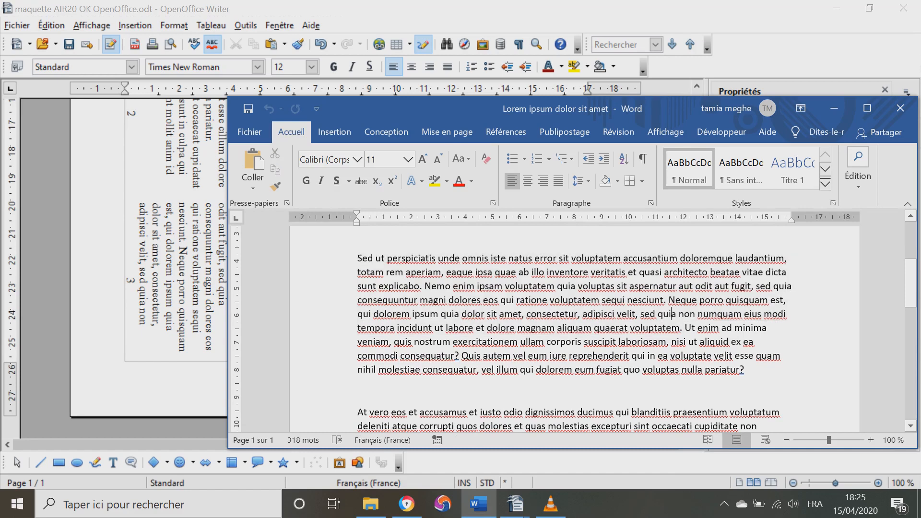
{"action": "left_click_drag", "start_coordinate": [696, 314], "coordinate": [746, 371]}
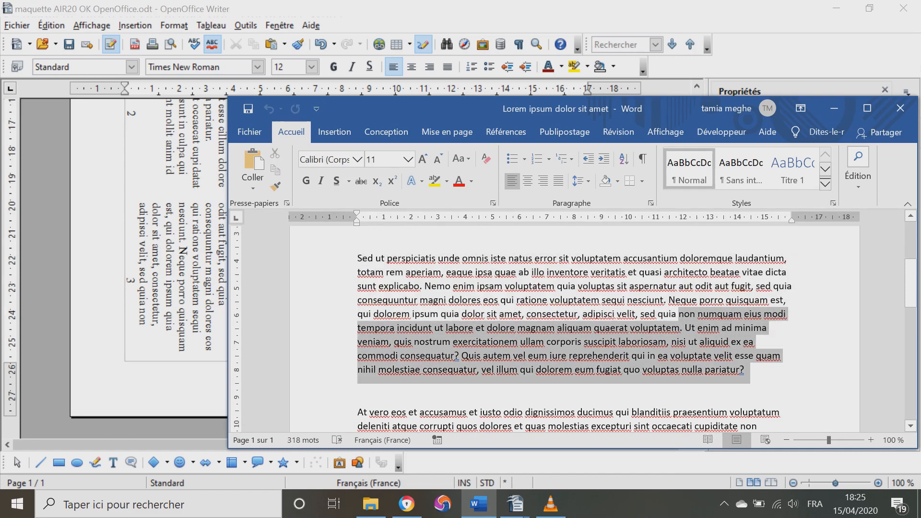
{"action": "key", "text": "ctrl+c"}
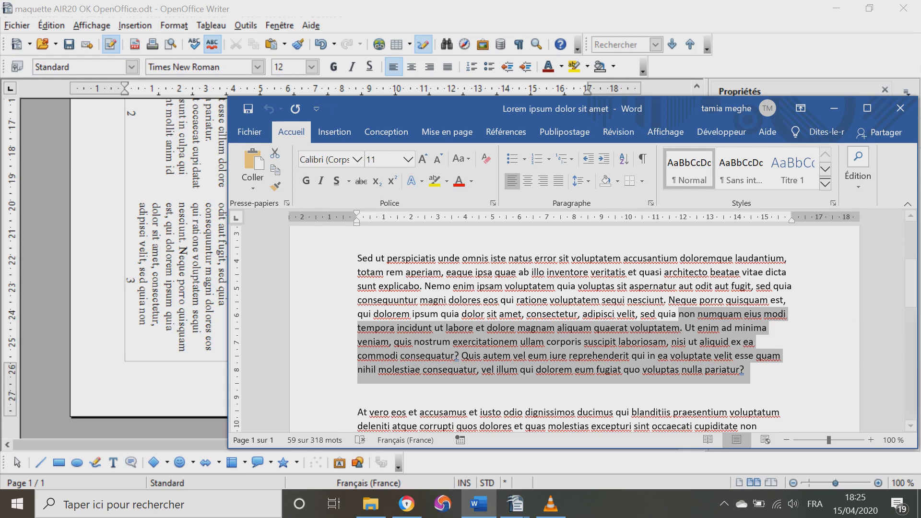
Return to OpenOffice Writer and paste the copied "non numquam eius modi" passage into the page 4 text box
{"action": "left_click", "coordinate": [192, 283]}
{"action": "double_click", "coordinate": [461, 283]}
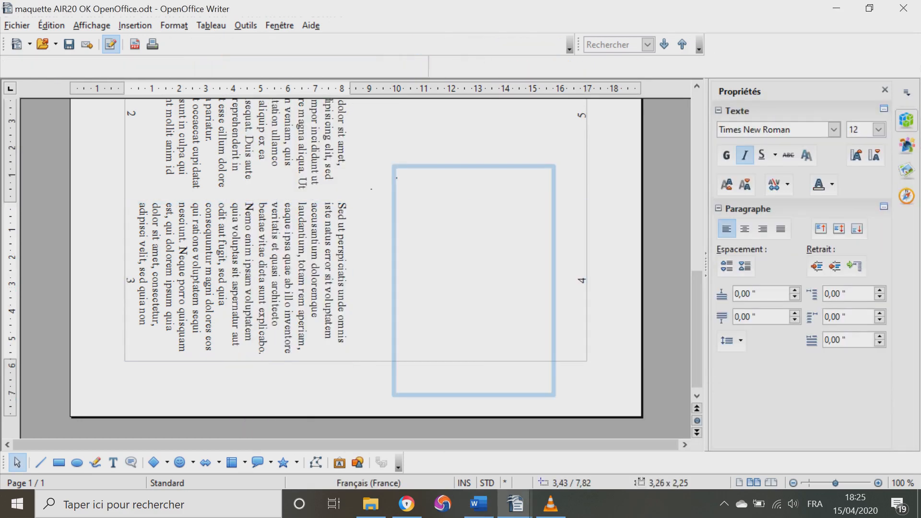
{"action": "key", "text": "ctrl+v"}
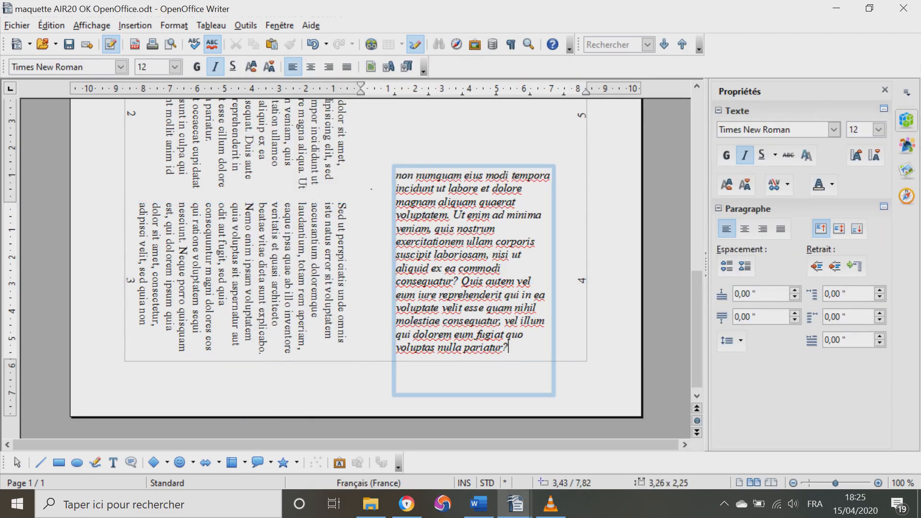
Remove the italic formatting from all the text in the page 4 text box and leave its editing mode
{"action": "key", "text": "shift+Up"}
{"action": "key", "text": "shift+Up"}
{"action": "key", "text": "shift+Up"}
{"action": "key", "text": "shift+Up"}
{"action": "key", "text": "shift+Up"}
{"action": "key", "text": "shift+Up"}
{"action": "key", "text": "shift+Up"}
{"action": "key", "text": "shift+Up"}
{"action": "key", "text": "shift+Up"}
{"action": "key", "text": "shift+Up"}
{"action": "key", "text": "shift+Up"}
{"action": "key", "text": "shift+Up"}
{"action": "key", "text": "shift+Up"}
{"action": "key", "text": "shift+Up"}
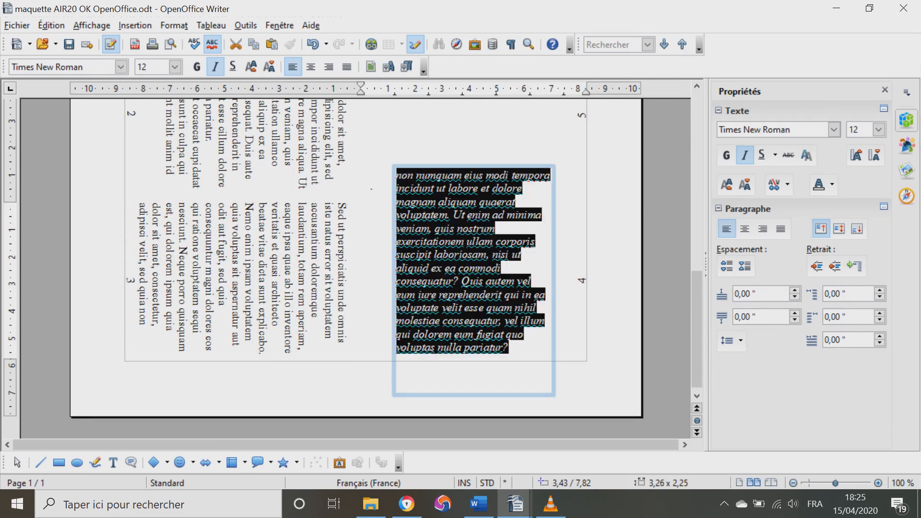
{"action": "left_click", "coordinate": [215, 67]}
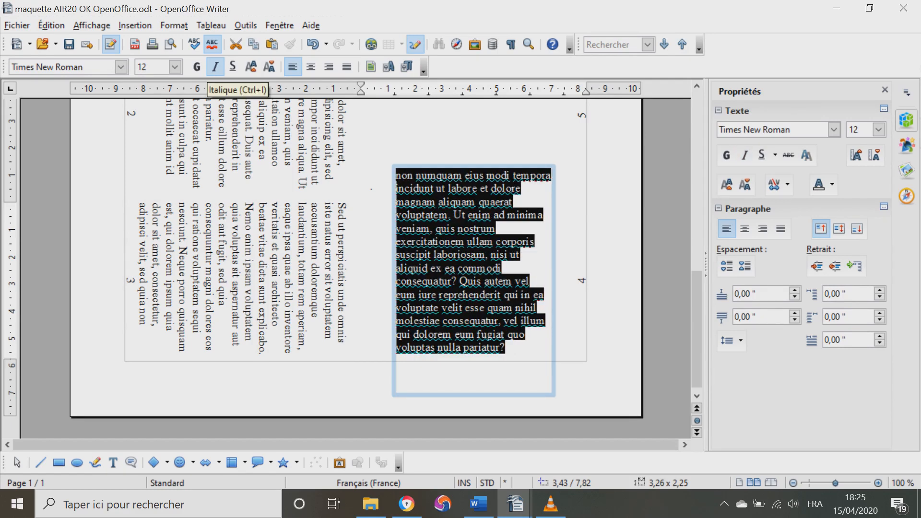
{"action": "key", "text": "Escape"}
{"action": "key", "text": "Escape"}
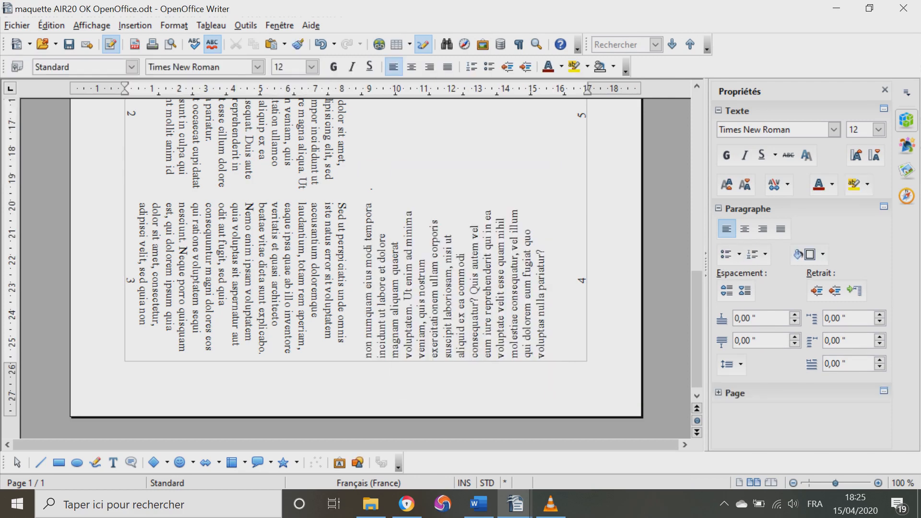
Switch to Word and copy the third paragraph from "At vero eos et accusamus" through "omnis dolor repellendus."
{"action": "left_click", "coordinate": [478, 503]}
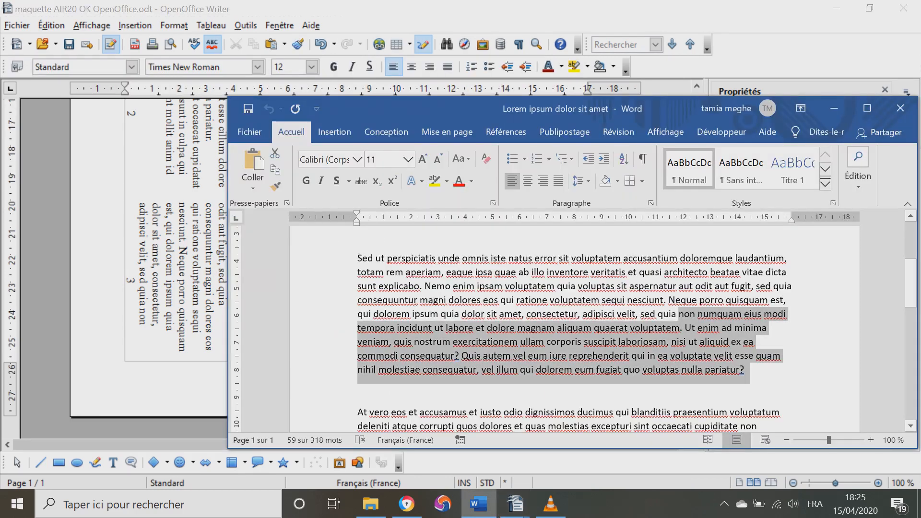
{"action": "scroll", "coordinate": [574, 327], "scroll_direction": "down", "scroll_amount": 3}
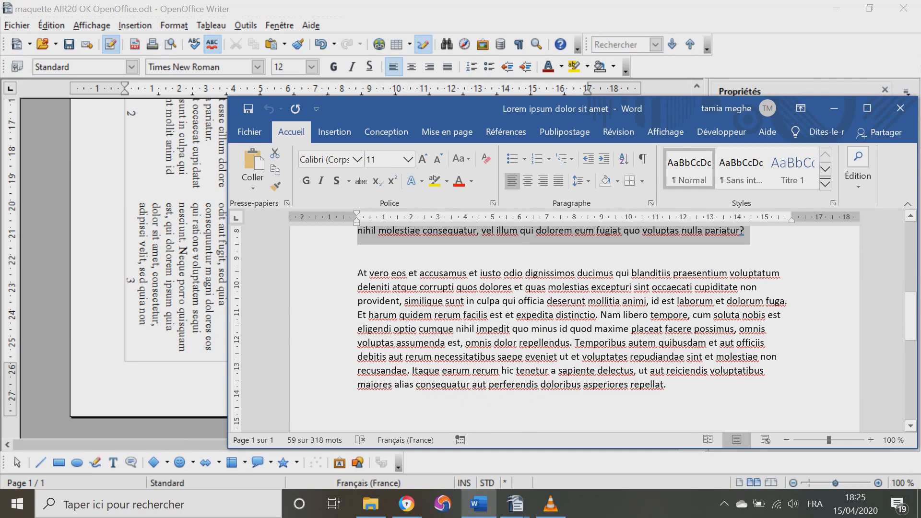
{"action": "left_click_drag", "start_coordinate": [357, 273], "coordinate": [572, 343]}
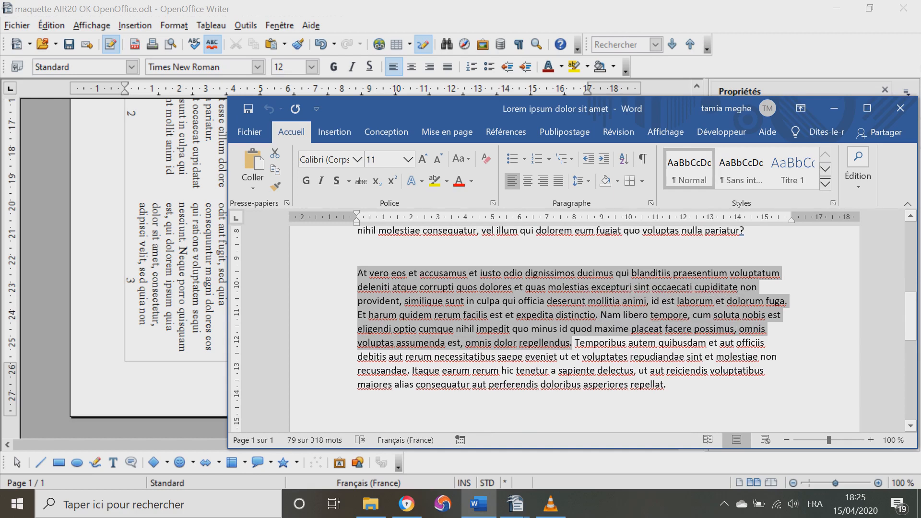
Switch back to OpenOffice Writer and paste the copied "At vero eos" passage into the page 5 text box
{"action": "key", "text": "alt+Tab"}
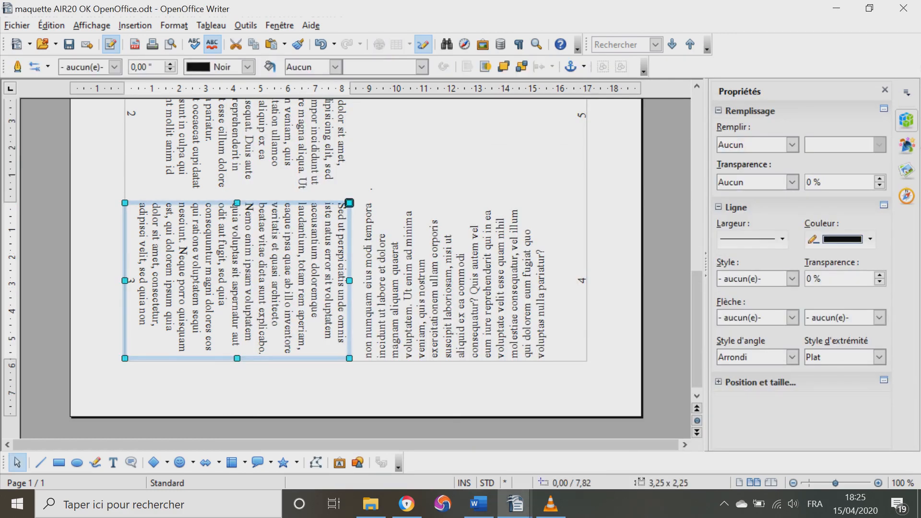
{"action": "key", "text": "ctrl+v"}
{"action": "key", "text": "Return"}
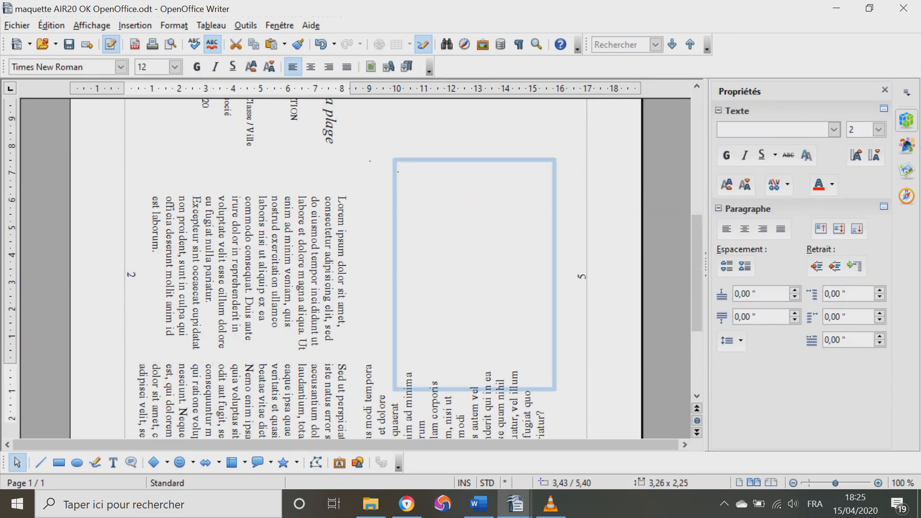
{"action": "key", "text": "ctrl+v"}
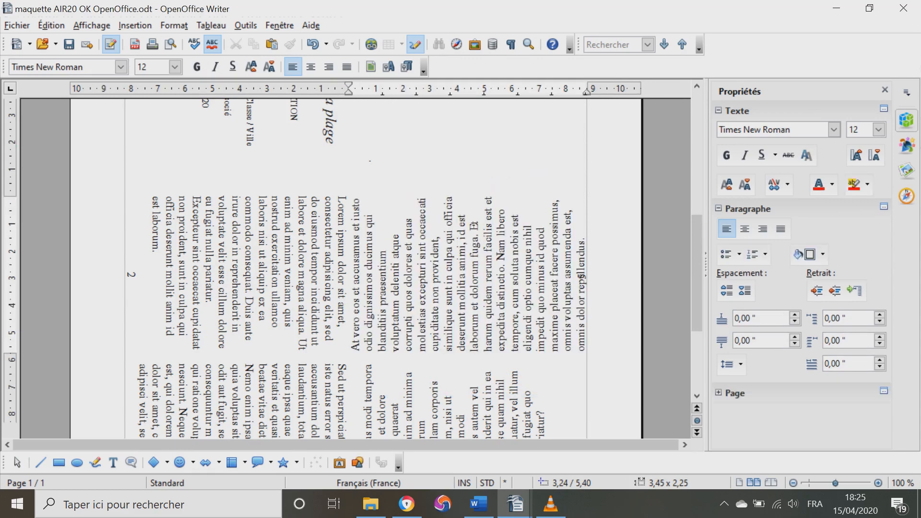
Move the overflowing lines "omnis voluptas assumenda est, omnis dolor repellendus." from the page 5 text box into the page 6 box, left-aligned
{"action": "left_click_drag", "start_coordinate": [504, 387], "coordinate": [390, 375]}
{"action": "key", "text": "Delete"}
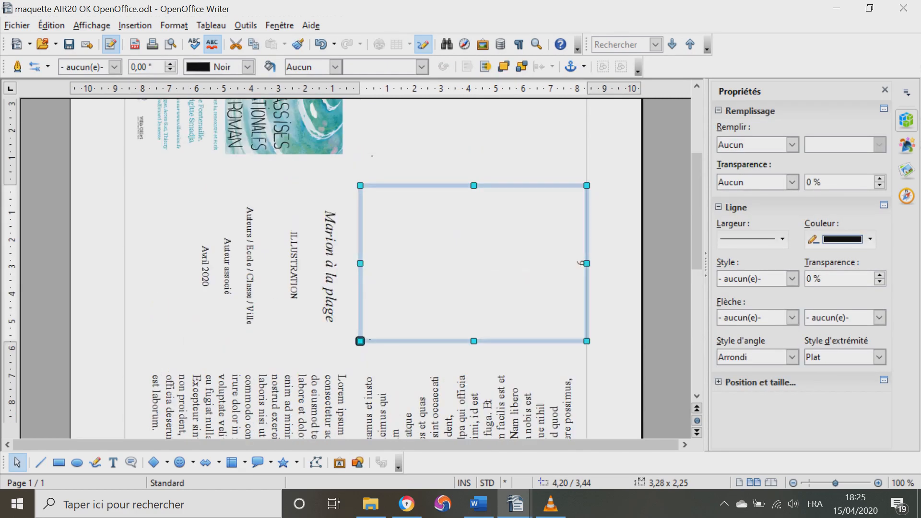
{"action": "key", "text": "Return"}
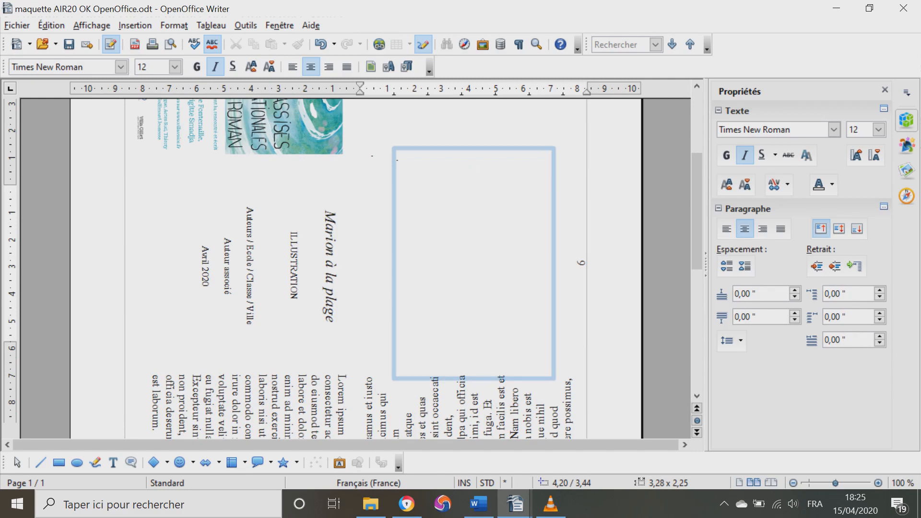
{"action": "left_click", "coordinate": [293, 67]}
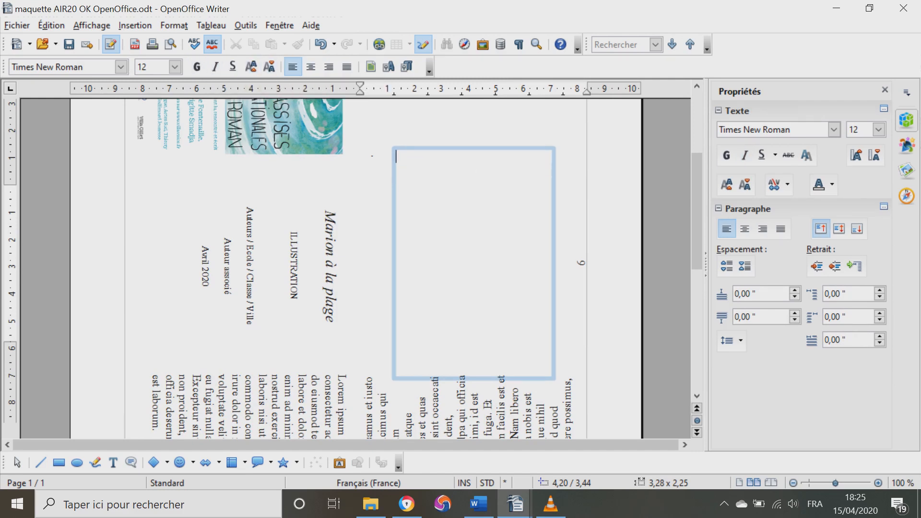
{"action": "key", "text": "ctrl+v"}
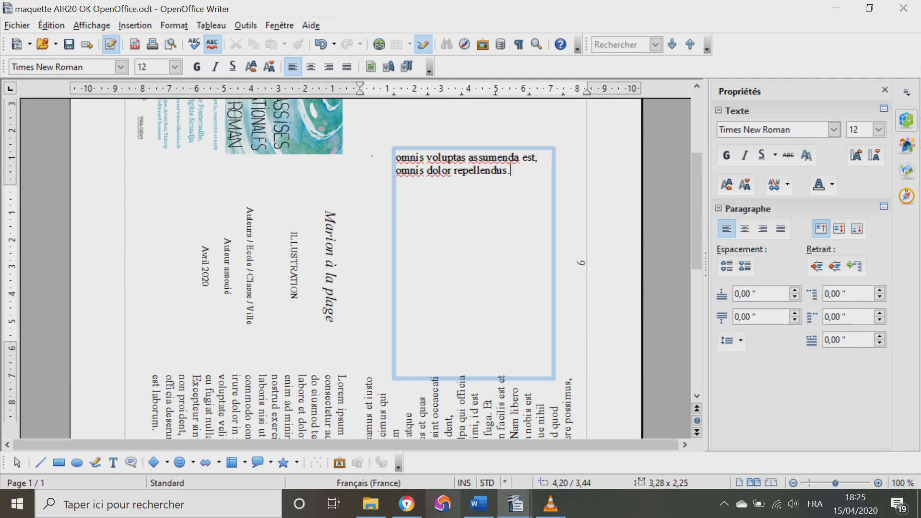
Switch to Word and copy the rest of the third paragraph, from "Temporibus autem quibusdam" through "doloribus asperiores repellat."
{"action": "mouse_move", "coordinate": [479, 503]}
{"action": "left_click", "coordinate": [479, 446]}
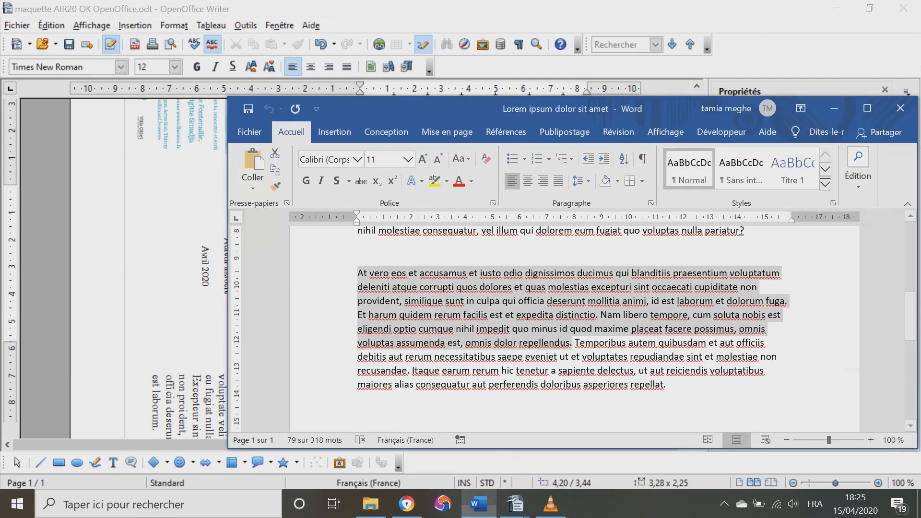
{"action": "left_click_drag", "start_coordinate": [574, 343], "coordinate": [672, 396]}
{"action": "key", "text": "ctrl+c"}
Switch back to OpenOffice Writer and paste the copied "Temporibus autem quibusdam" passage after "omnis dolor repellendus." in the page 6 text box
{"action": "key", "text": "alt+Tab"}
{"action": "key", "text": "F2"}
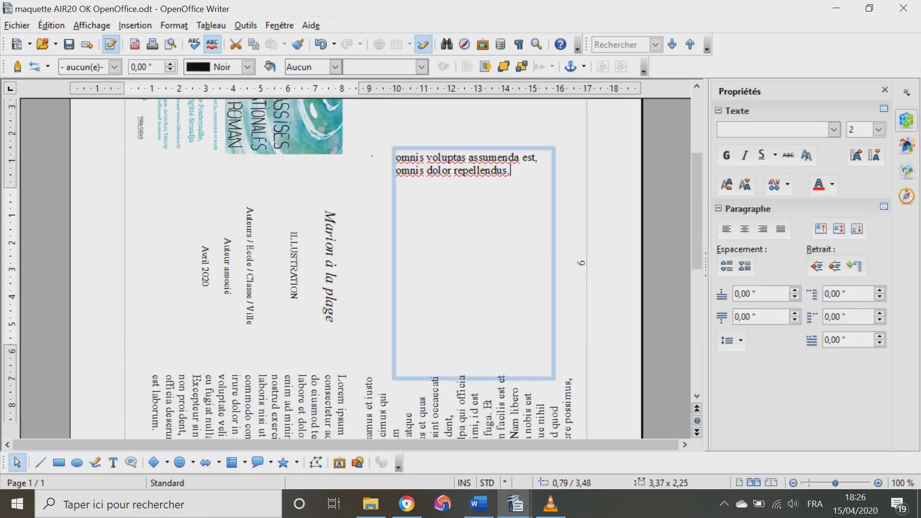
{"action": "key", "text": "ctrl+v"}
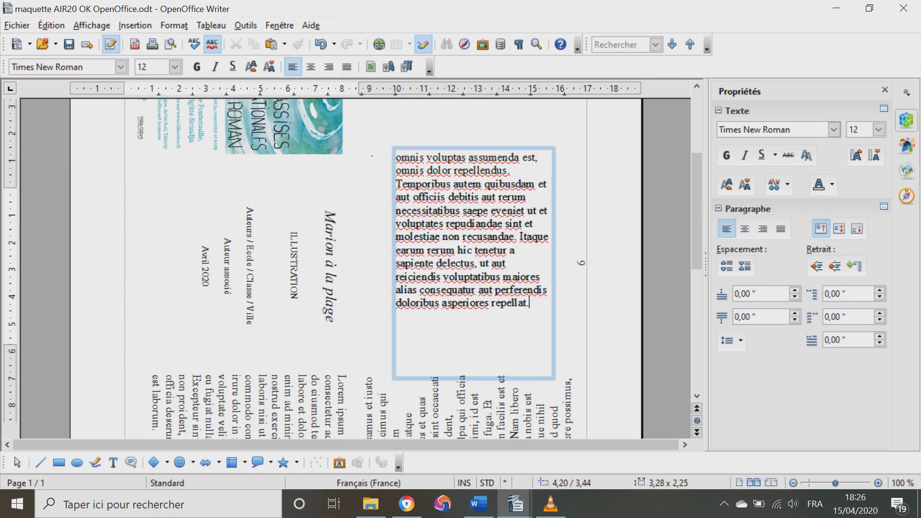
{"action": "key", "text": "Escape"}
{"action": "key", "text": "Escape"}
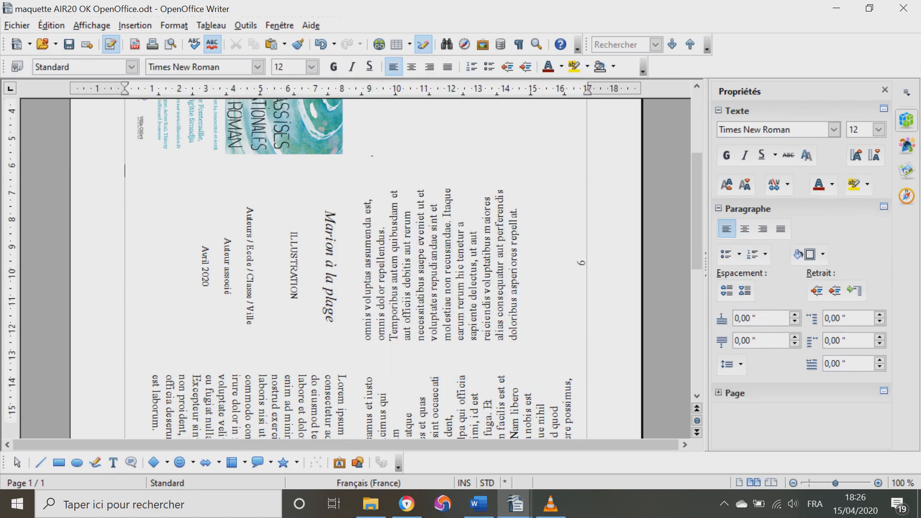
{"action": "scroll", "coordinate": [354, 269], "scroll_direction": "down", "scroll_amount": 8}
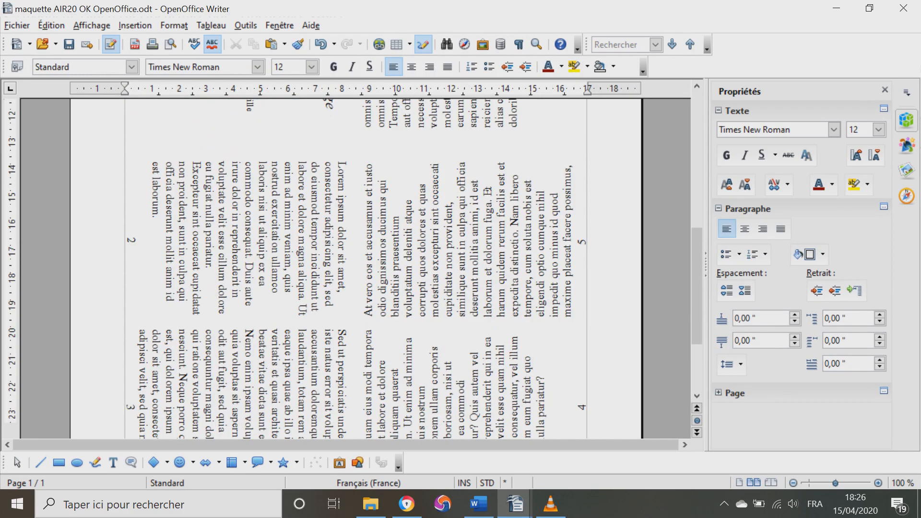
{"action": "scroll", "coordinate": [355, 268], "scroll_direction": "up", "scroll_amount": 3}
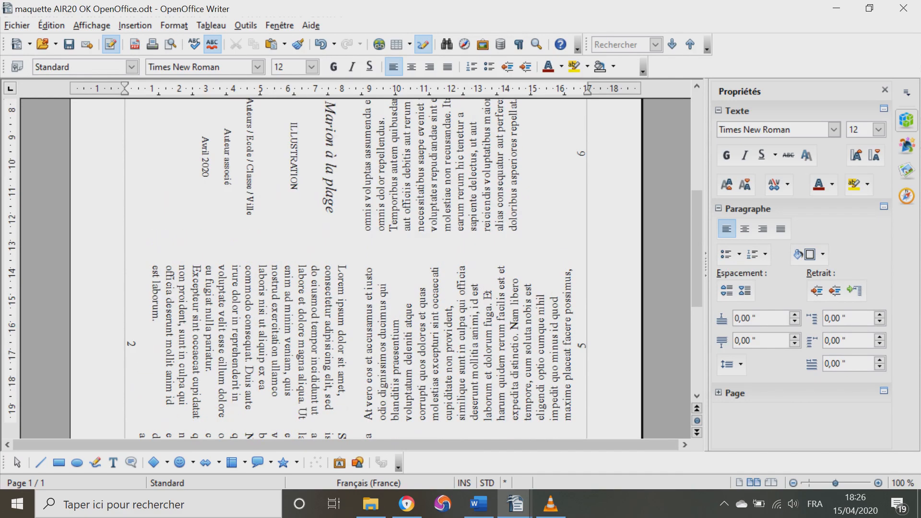
{"action": "scroll", "coordinate": [355, 269], "scroll_direction": "down", "scroll_amount": 8}
{"action": "scroll", "coordinate": [355, 269], "scroll_direction": "up", "scroll_amount": 7}
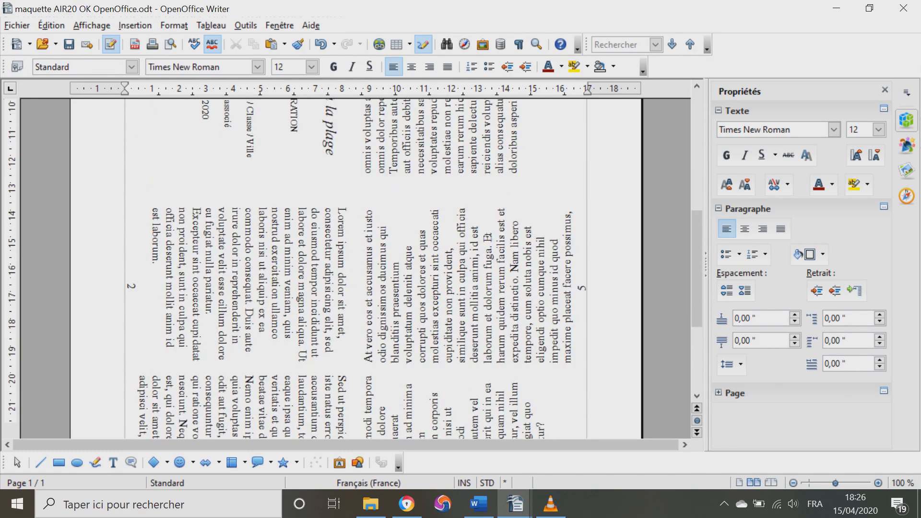
{"action": "scroll", "coordinate": [355, 269], "scroll_direction": "up", "scroll_amount": 5}
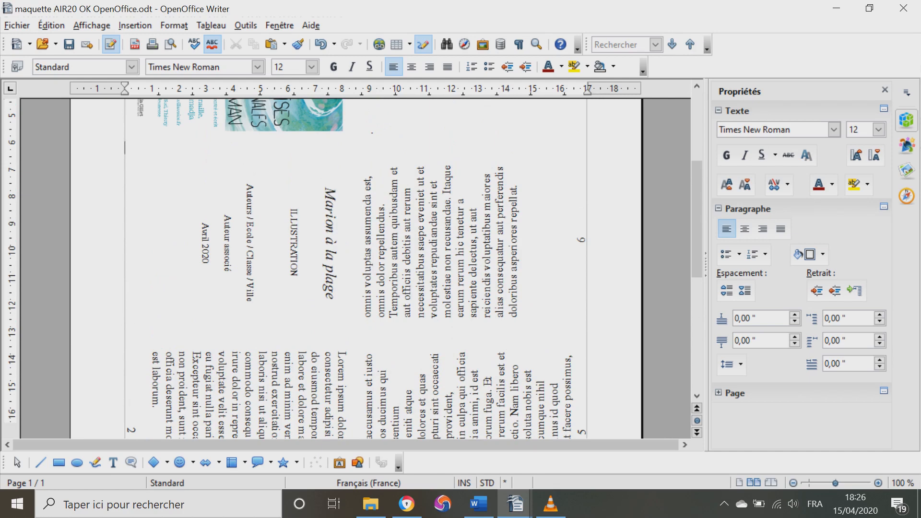
Switch to Word and enter the chapter heading "Chapitre 1 : nom 1" on the blank line above the "At vero eos" paragraph
{"action": "left_click", "coordinate": [478, 504]}
{"action": "left_click", "coordinate": [551, 370]}
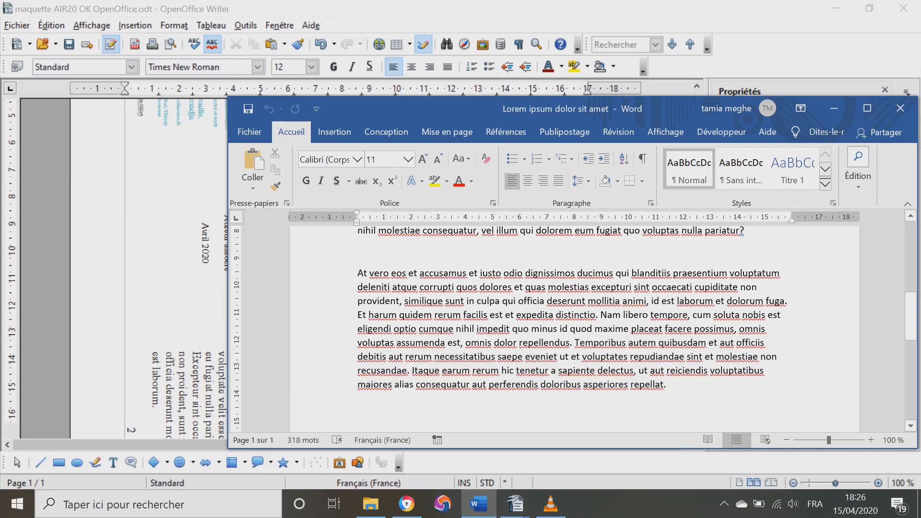
{"action": "type", "text": "chapitre 1"}
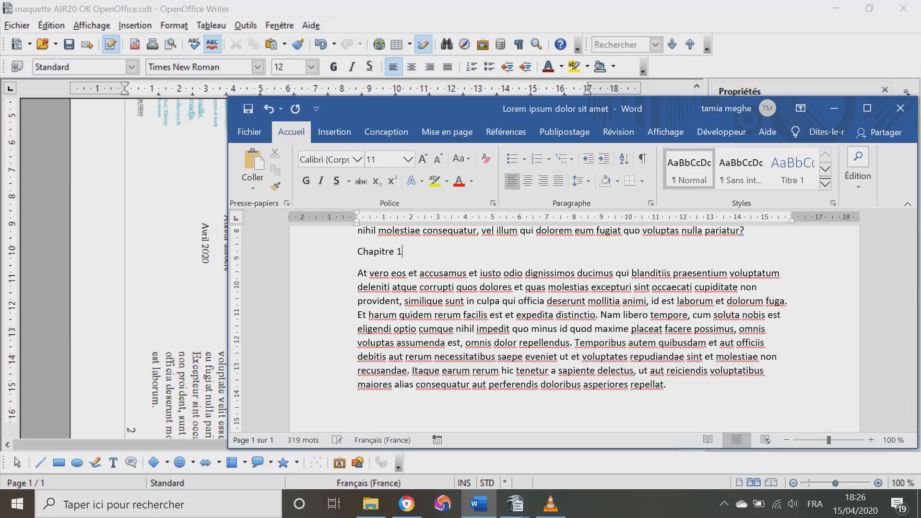
{"action": "type", "text": " : nom 1"}
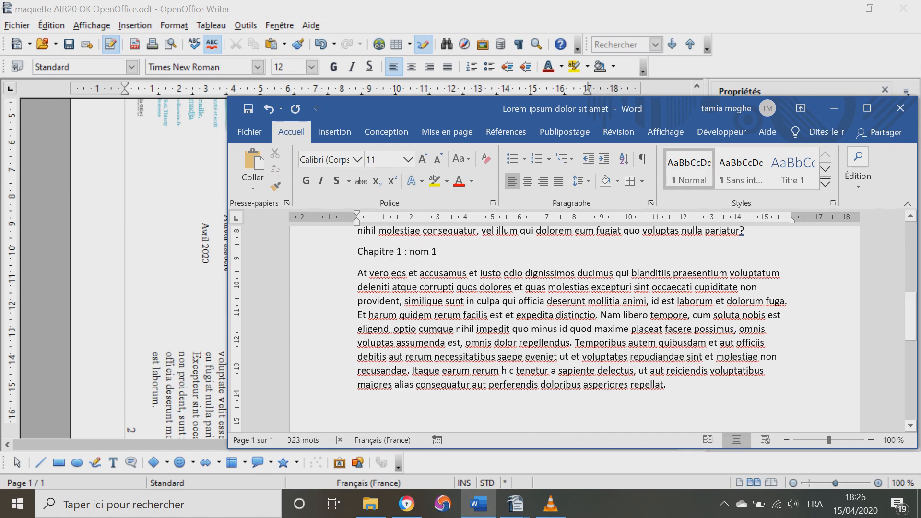
Delete the "Chapitre 1 : nom 1" heading from the line above the "At vero eos" paragraph
{"action": "scroll", "coordinate": [575, 328], "scroll_direction": "up", "scroll_amount": 1}
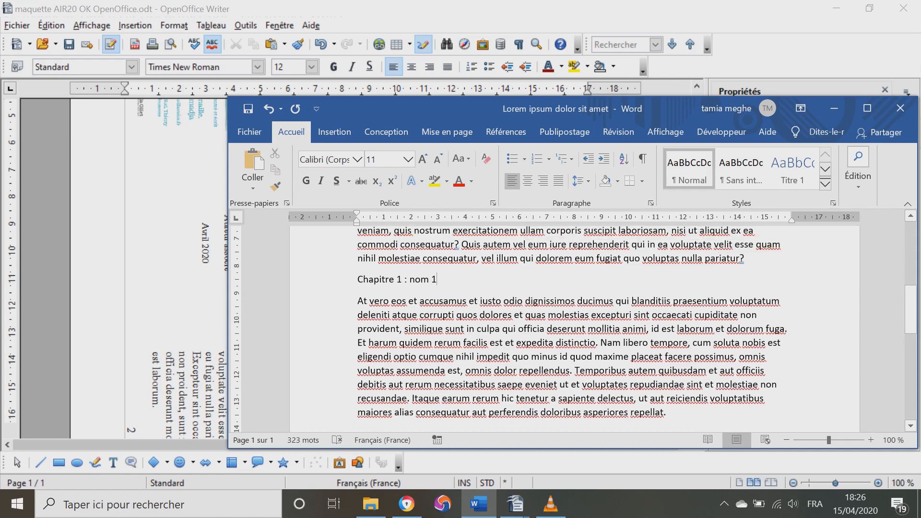
{"action": "key", "text": "BackSpace"}
{"action": "key", "text": "BackSpace"}
{"action": "key", "text": "BackSpace"}
{"action": "key", "text": "BackSpace"}
{"action": "key", "text": "BackSpace"}
{"action": "key", "text": "BackSpace"}
{"action": "key", "text": "BackSpace"}
{"action": "key", "text": "BackSpace"}
{"action": "key", "text": "BackSpace"}
{"action": "key", "text": "BackSpace"}
{"action": "key", "text": "BackSpace"}
{"action": "key", "text": "BackSpace"}
{"action": "key", "text": "BackSpace"}
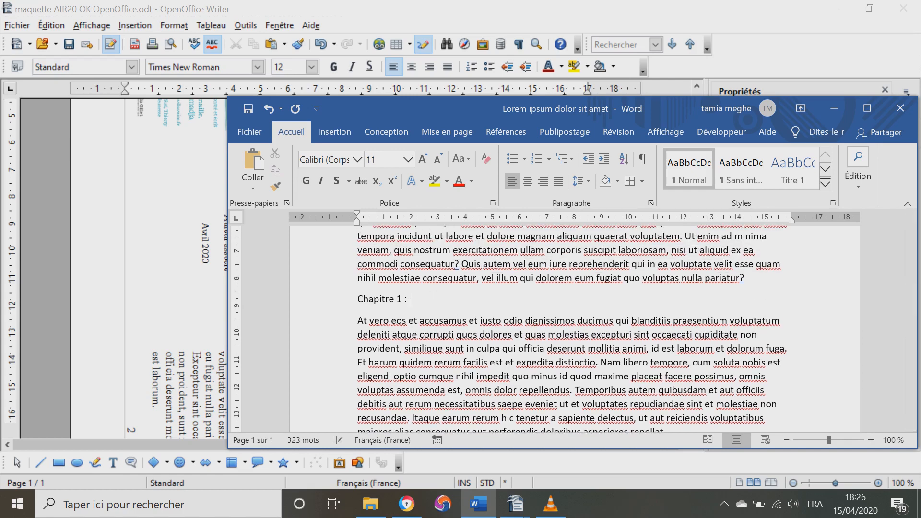
{"action": "key", "text": "BackSpace"}
{"action": "key", "text": "BackSpace"}
{"action": "key", "text": "BackSpace"}
{"action": "key", "text": "BackSpace"}
{"action": "key", "text": "BackSpace"}
{"action": "scroll", "coordinate": [575, 328], "scroll_direction": "up", "scroll_amount": 3}
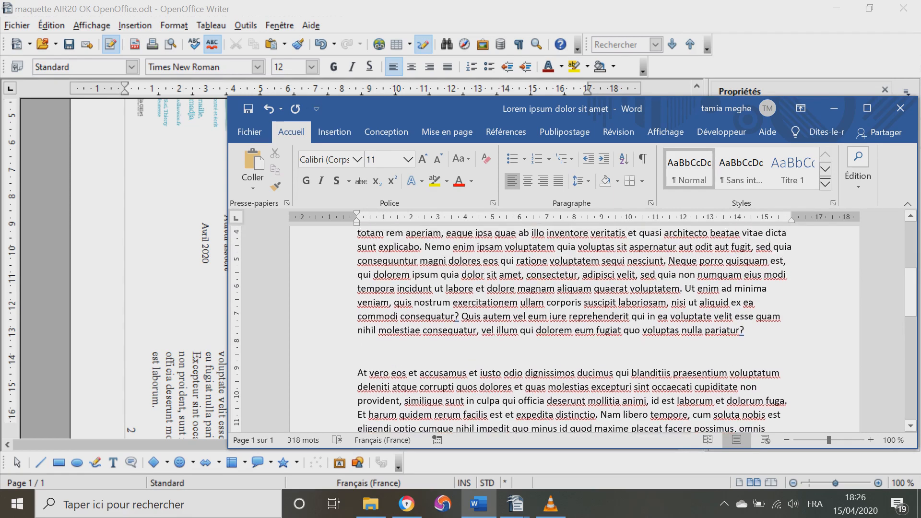
{"action": "scroll", "coordinate": [575, 328], "scroll_direction": "down", "scroll_amount": 3}
Switch back to OpenOffice Writer, open the empty page 7 text box for editing and leave it empty
{"action": "left_click", "coordinate": [187, 383]}
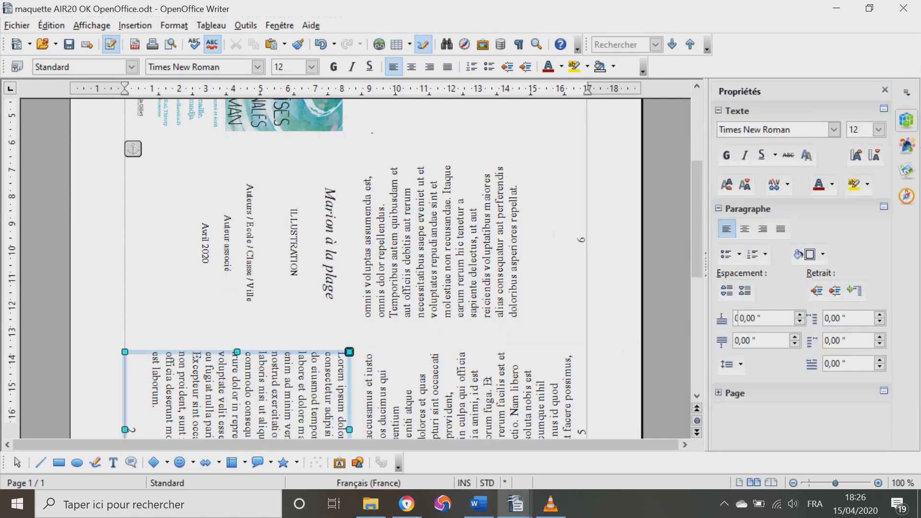
{"action": "key", "text": "Escape"}
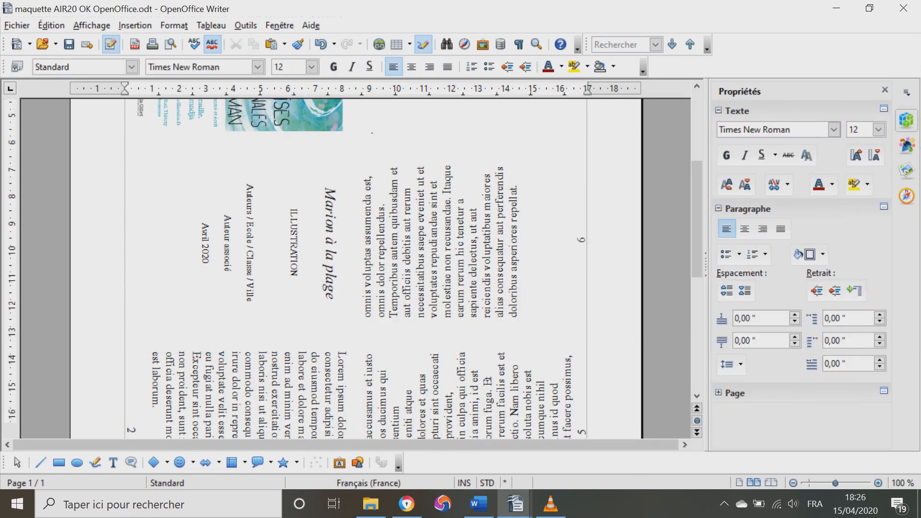
{"action": "key", "text": "ctrl+v"}
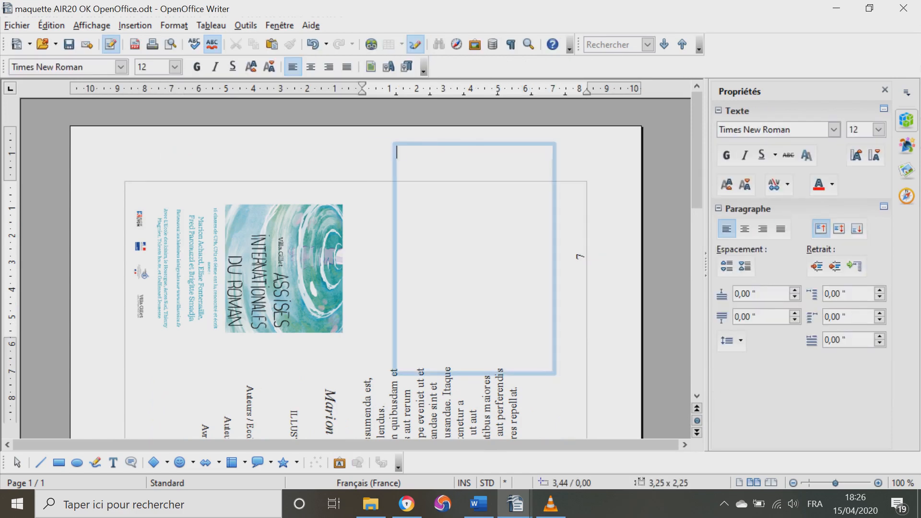
{"action": "key", "text": "ctrl+z"}
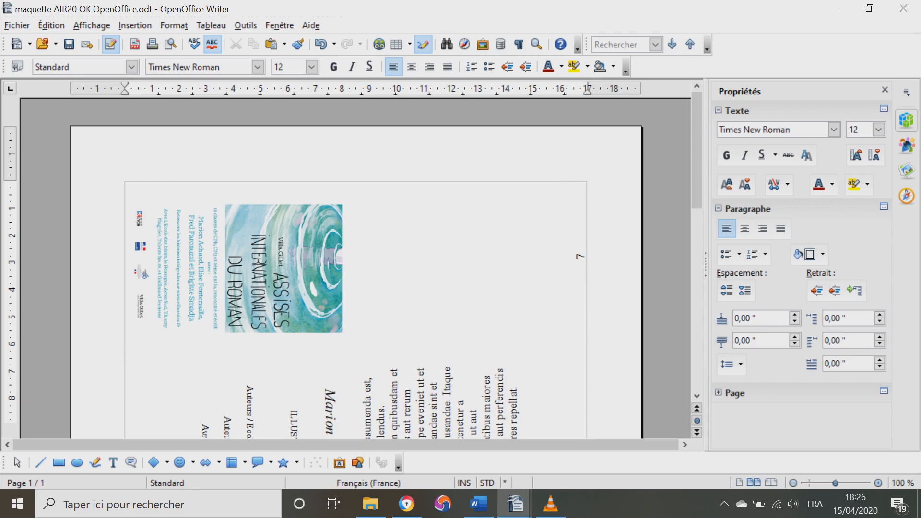
Open the properties of the Assises Internationales du Roman back-cover image, close them without changes and deselect the image
{"action": "scroll", "coordinate": [355, 269], "scroll_direction": "down", "scroll_amount": 5}
{"action": "scroll", "coordinate": [355, 269], "scroll_direction": "up", "scroll_amount": 4}
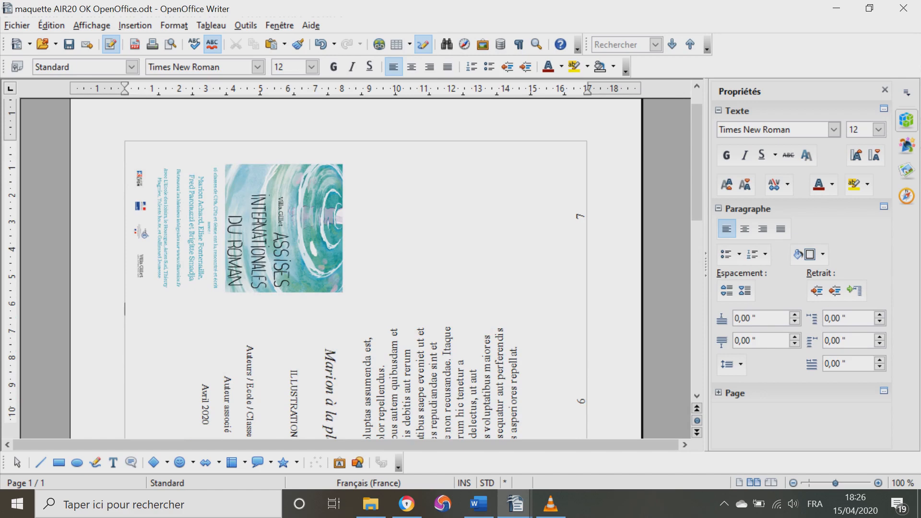
{"action": "double_click", "coordinate": [283, 228]}
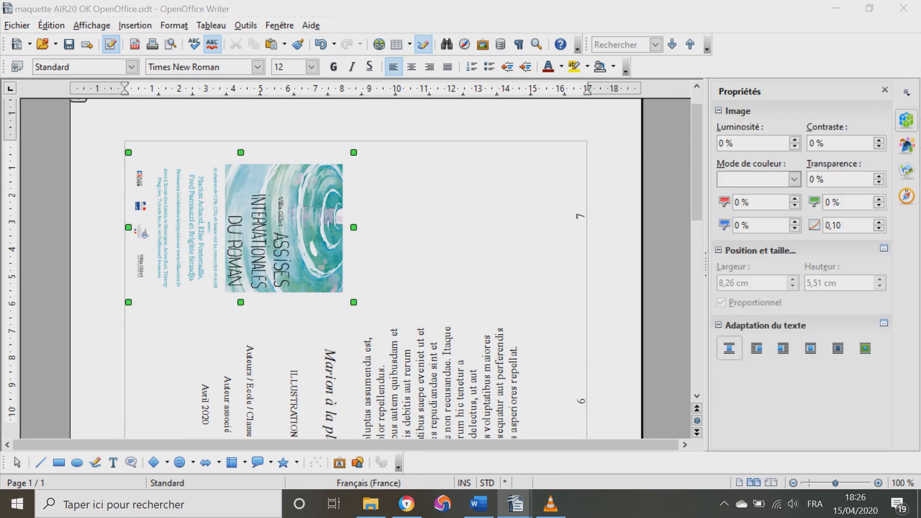
{"action": "left_click", "coordinate": [663, 95]}
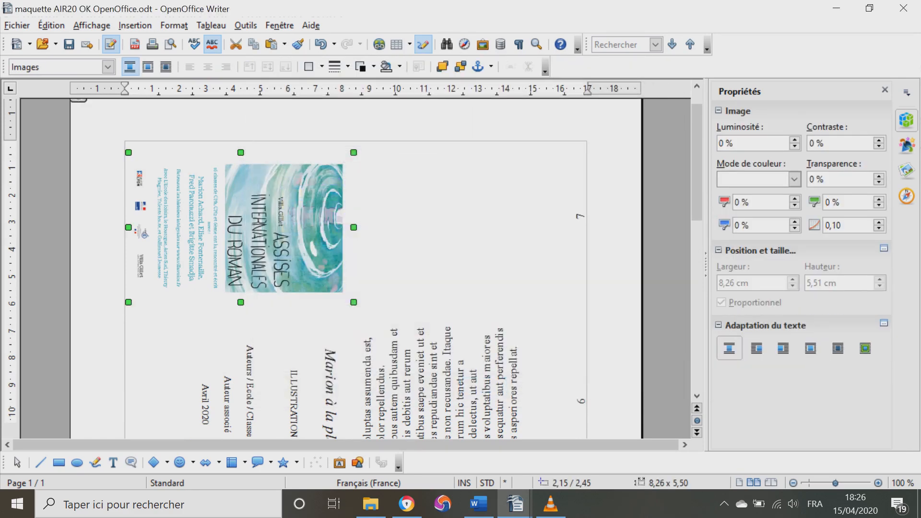
{"action": "key", "text": "Escape"}
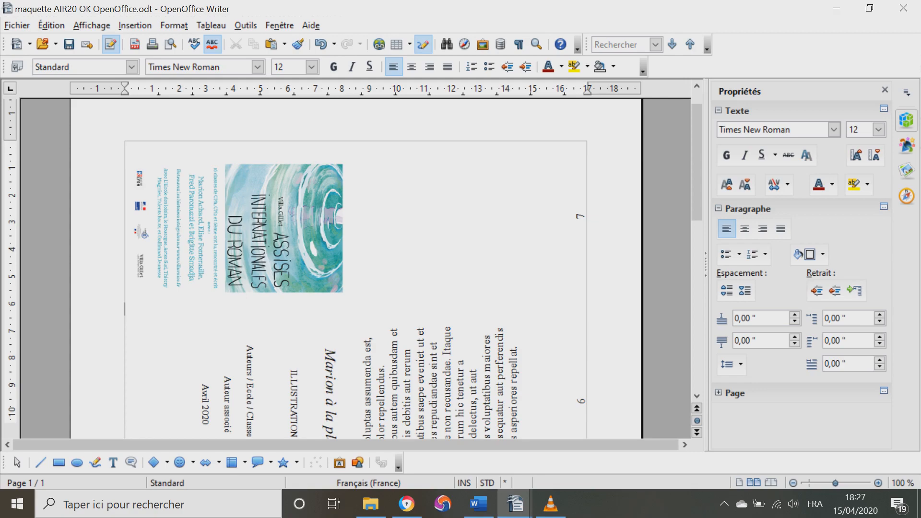
Inspect the page 6 story text box and its separate page-number box by selecting each, and leave them deselected
{"action": "scroll", "coordinate": [355, 269], "scroll_direction": "down", "scroll_amount": 10}
{"action": "scroll", "coordinate": [355, 269], "scroll_direction": "up", "scroll_amount": 5}
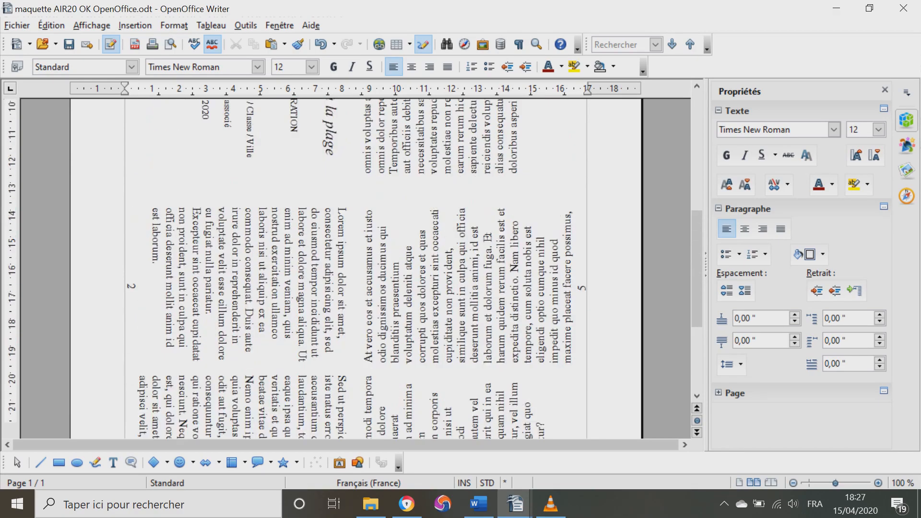
{"action": "scroll", "coordinate": [355, 269], "scroll_direction": "up", "scroll_amount": 2}
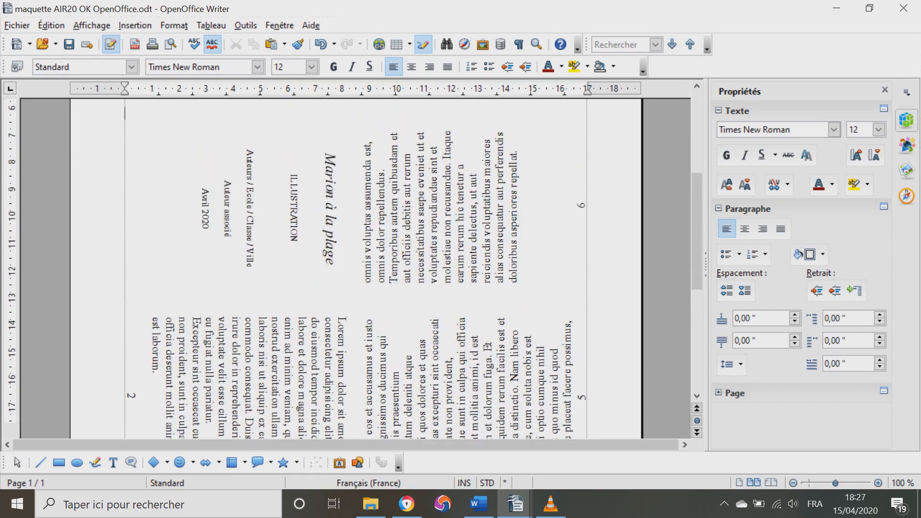
{"action": "left_click", "coordinate": [361, 352]}
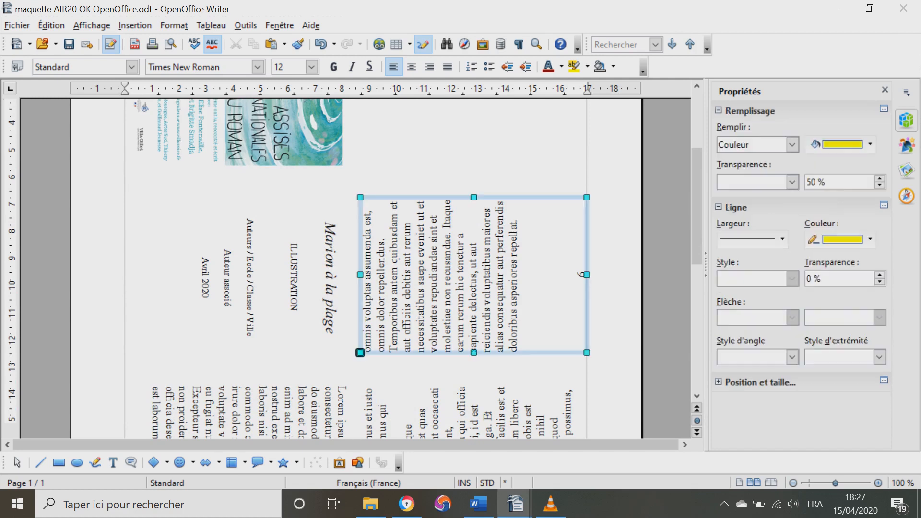
{"action": "left_click", "coordinate": [582, 275]}
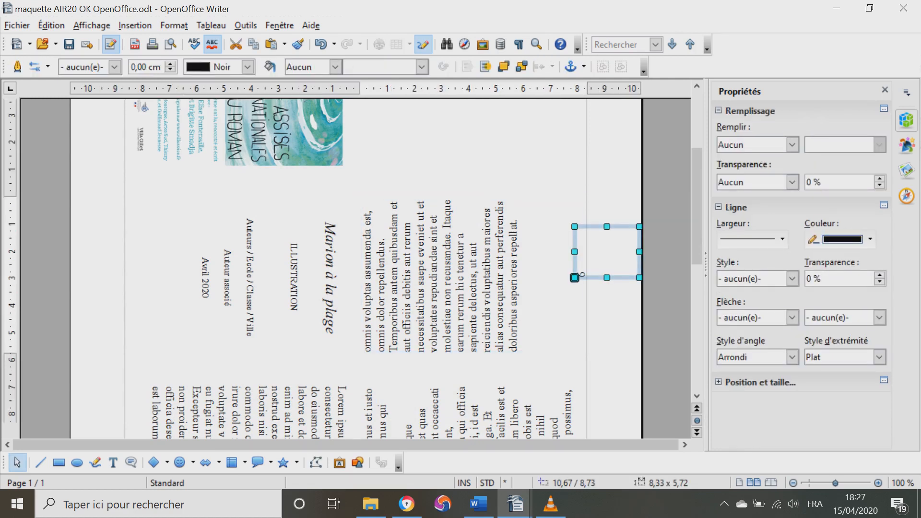
{"action": "left_click", "coordinate": [582, 275]}
{"action": "left_click", "coordinate": [125, 182]}
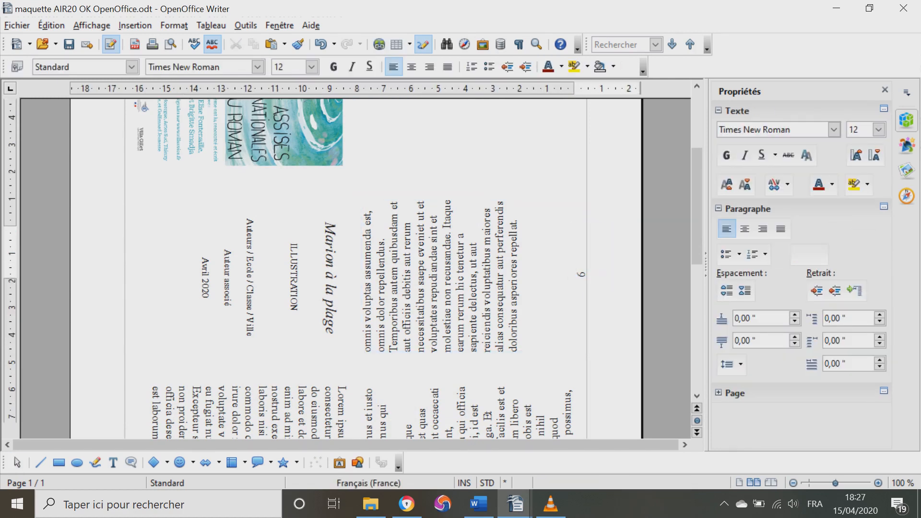